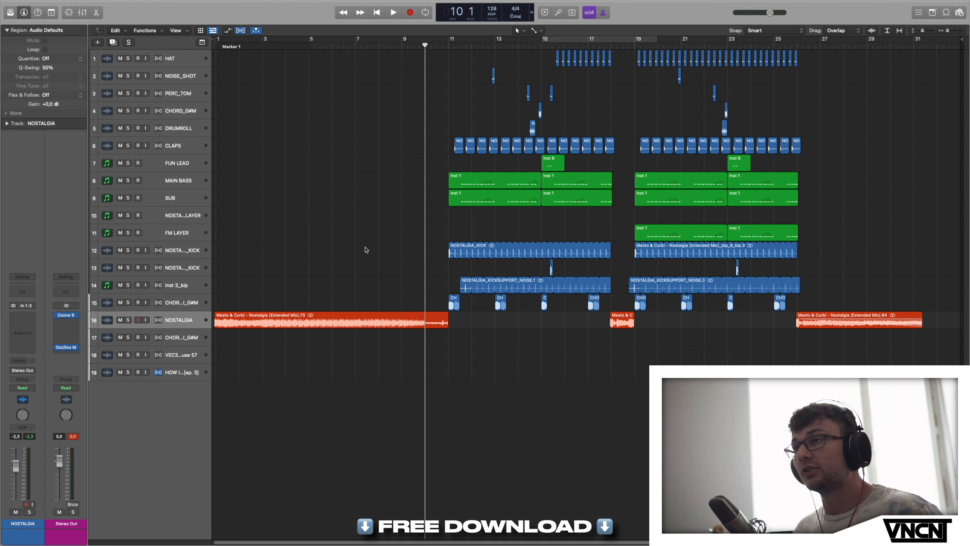
- Solo the NOSTALGIA reference track and play it from the red region just before bar 19
key(s)
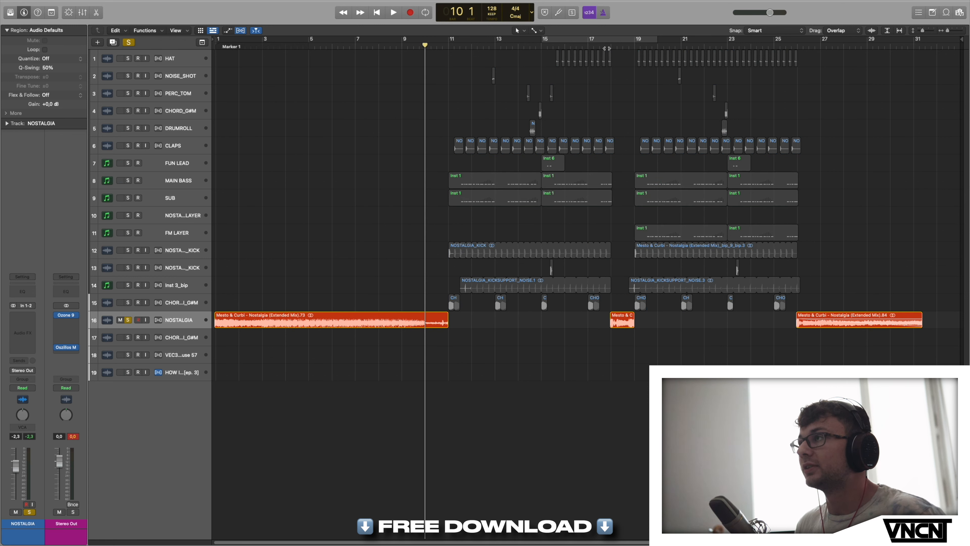
double_click(607, 47)
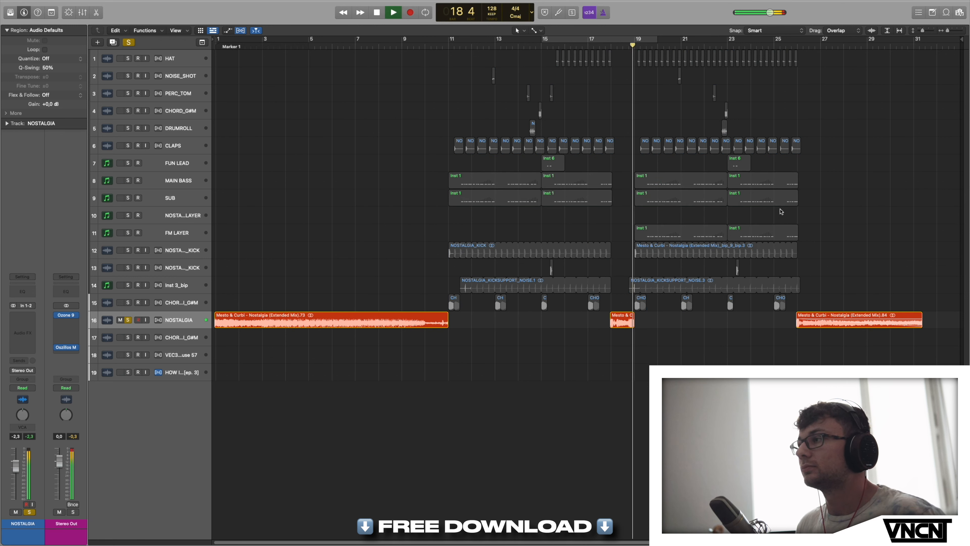
key(space)
- Unsolo and mute the NOSTALGIA reference track, and play the remade arrangement from bar 11
key(s)
click(120, 320)
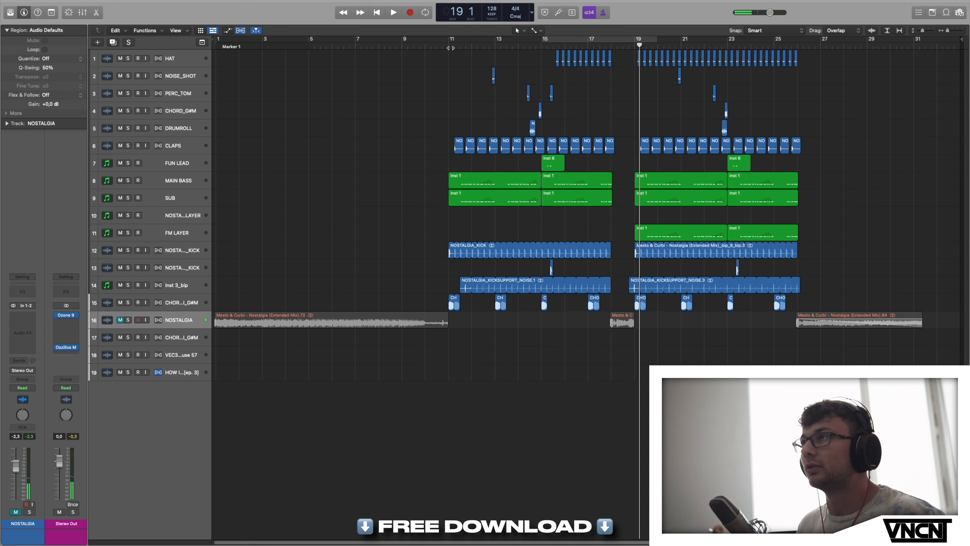
double_click(450, 48)
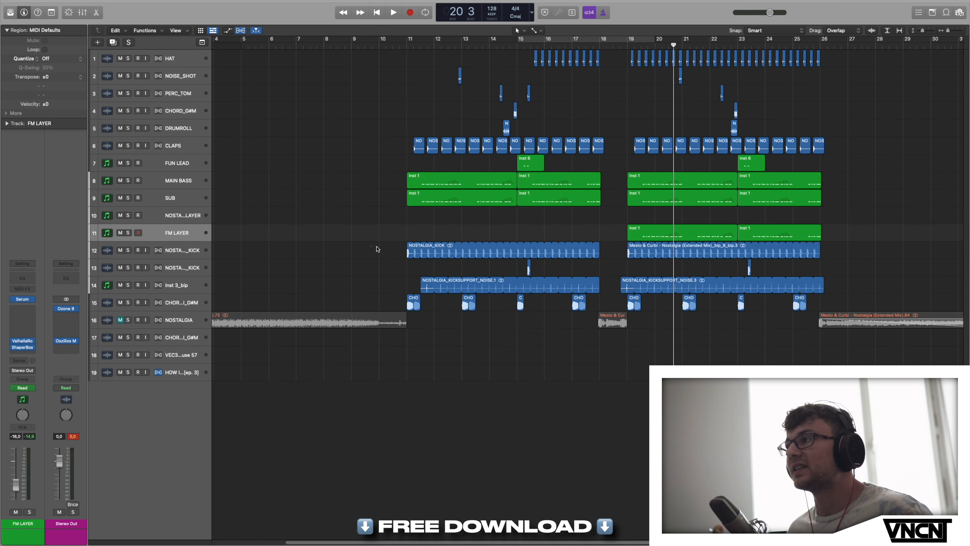
- Highlight the kick, noise and chord stab regions, and then the bass and FM layer regions
drag(376, 247, 795, 302)
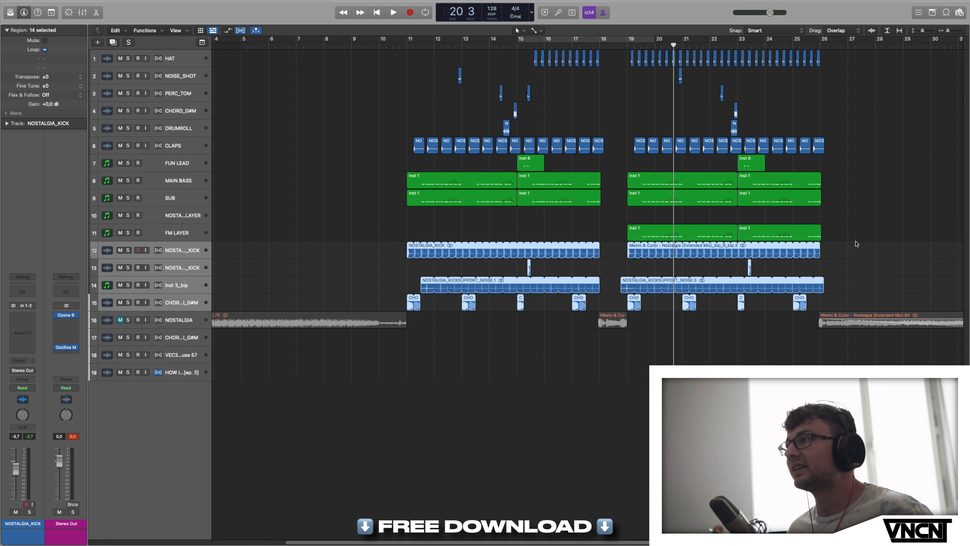
drag(853, 236, 364, 181)
click(363, 175)
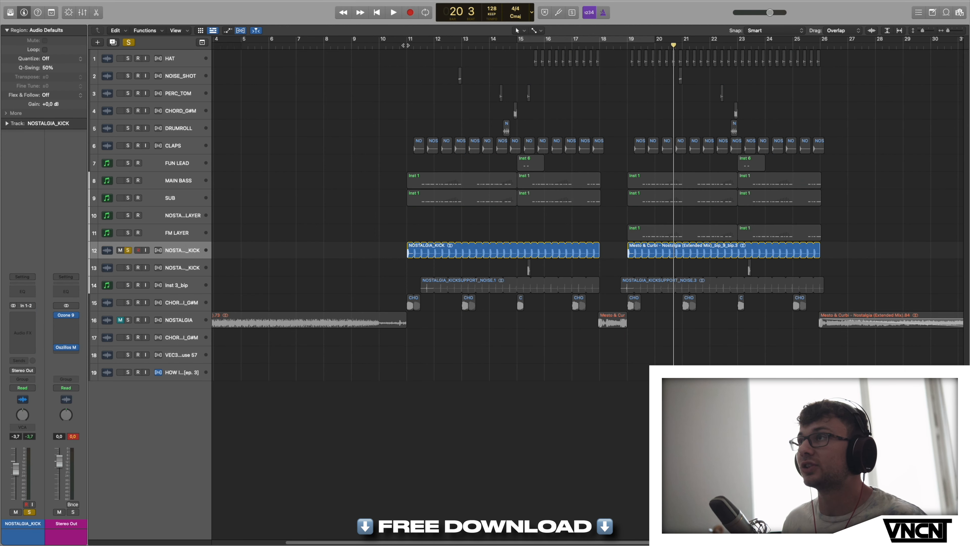
- Play the soloed main NOSTALGIA_KICK track on its own from bar 11
drag(948, 31, 925, 31)
drag(953, 31, 954, 34)
key(space)
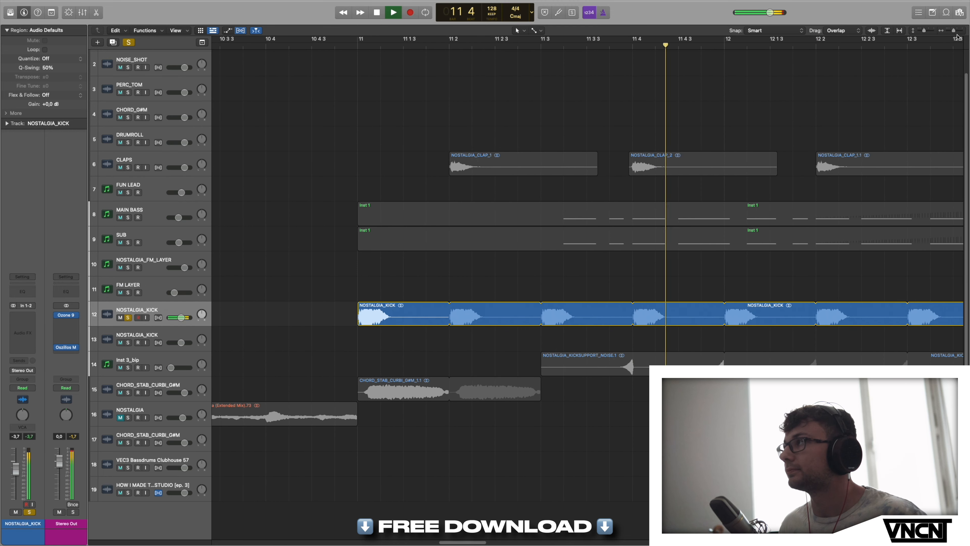
drag(955, 32, 953, 33)
key(space)
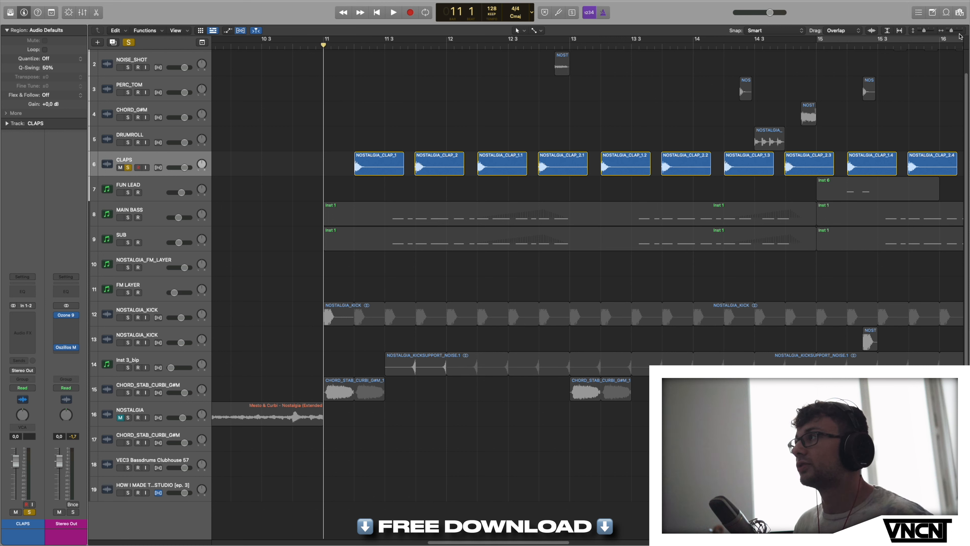
- Listen to the soloed CLAPS track from bar 11 and examine its alternating clap regions
key(space)
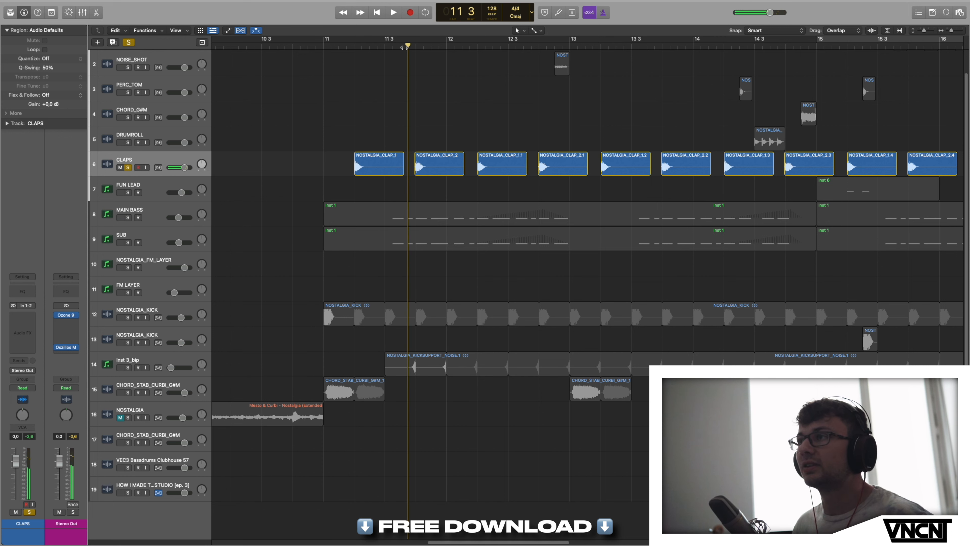
drag(407, 48, 385, 48)
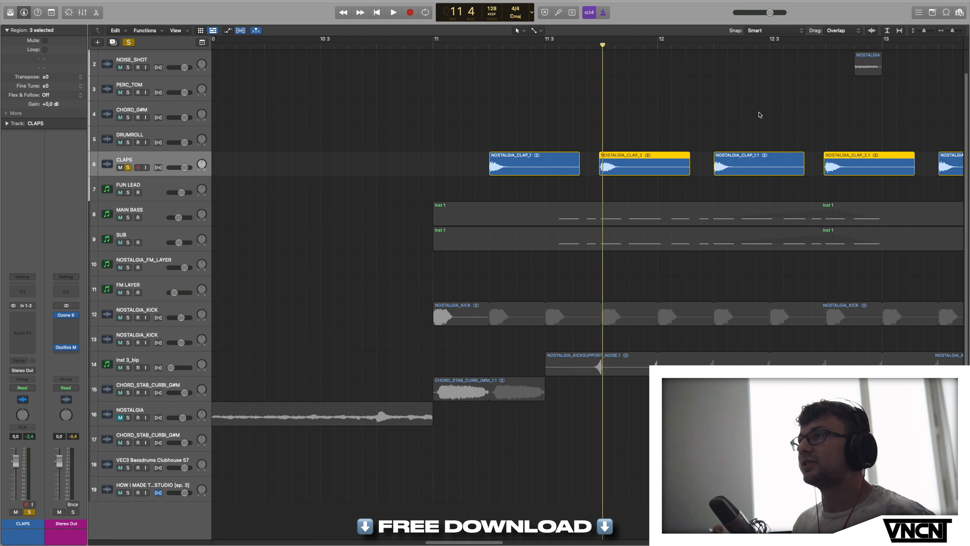
scroll(760, 114, right, 5)
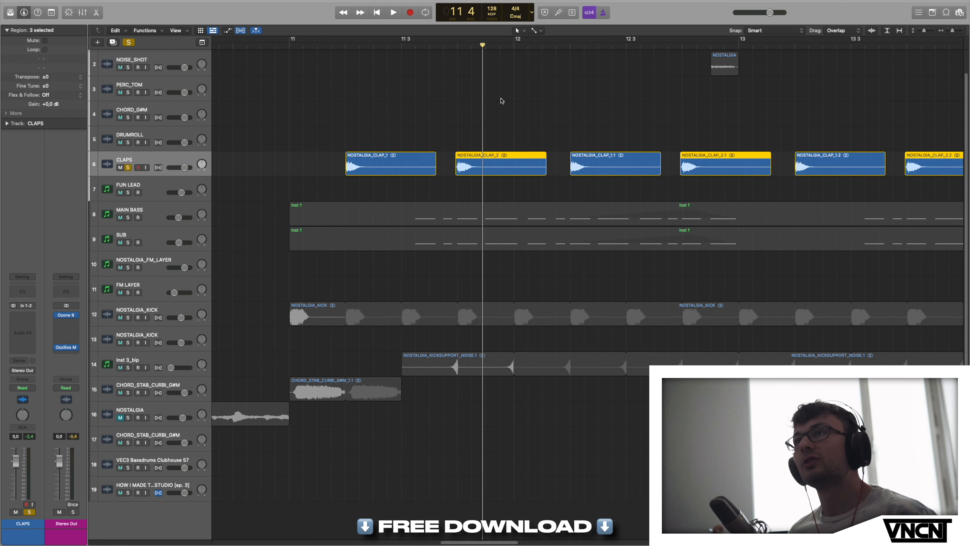
- Solo the main kick together with the claps and play both from bar 11
click(129, 43)
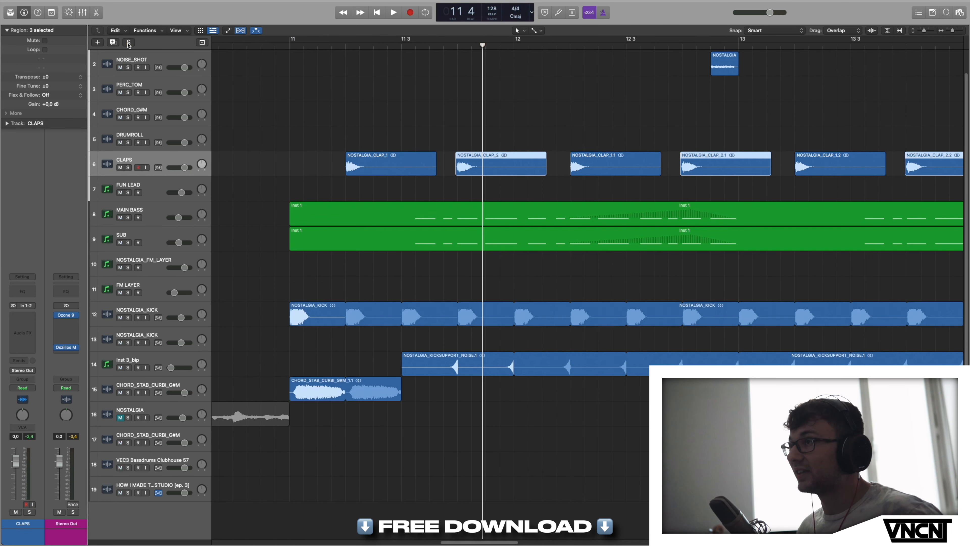
key(ctrl+s)
click(163, 314)
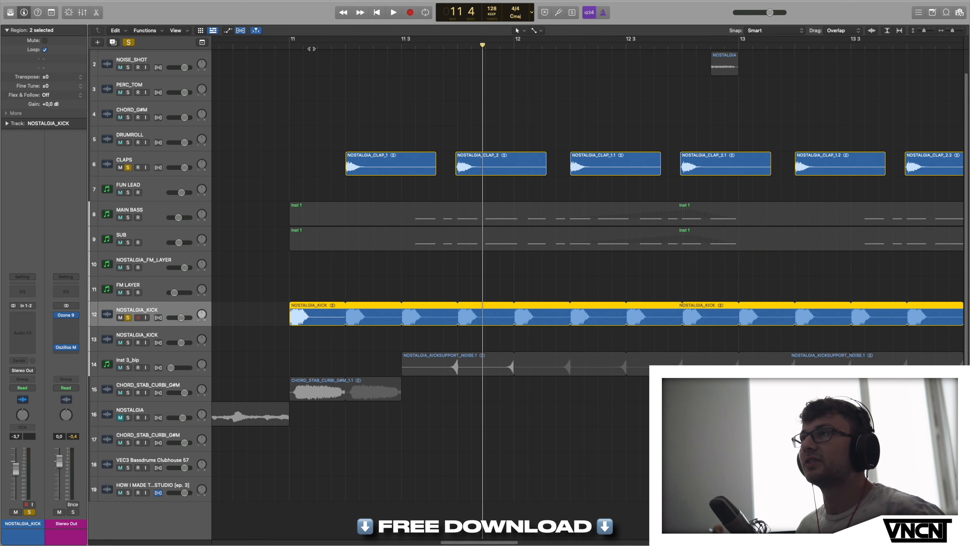
click(286, 48)
key(space)
scroll(440, 106, right, 3)
click(439, 107)
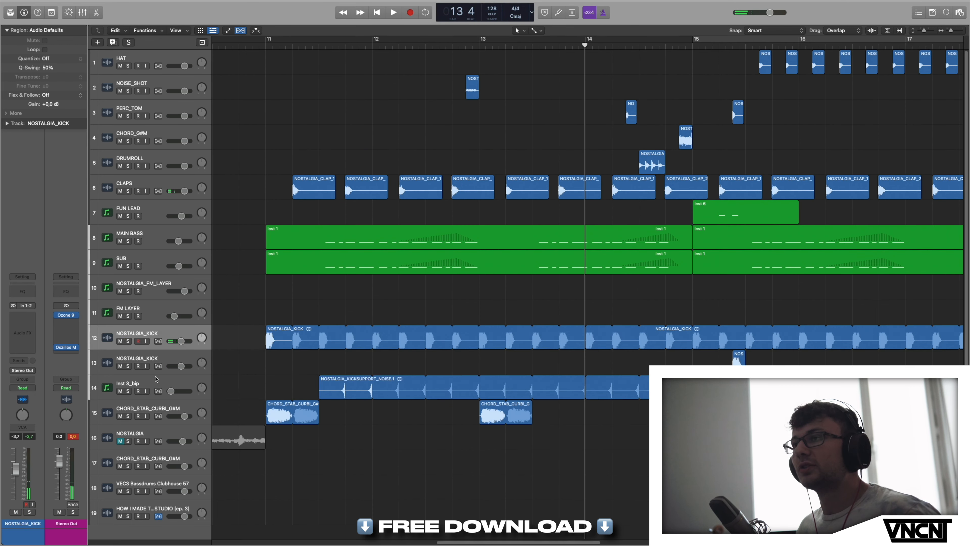
- Solo the Inst 3_bip kick support noise track and play it from the start of its first region
click(155, 379)
click(275, 379)
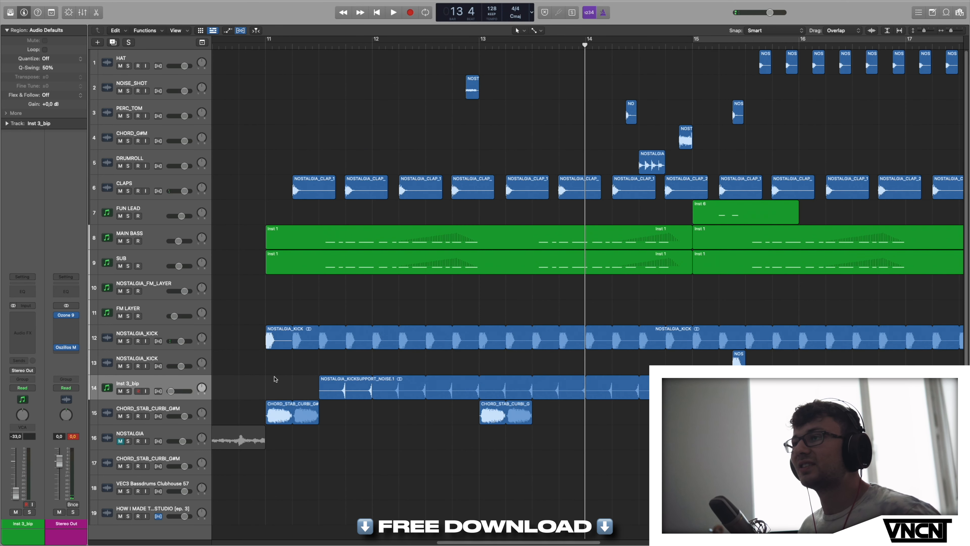
key(s)
click(318, 46)
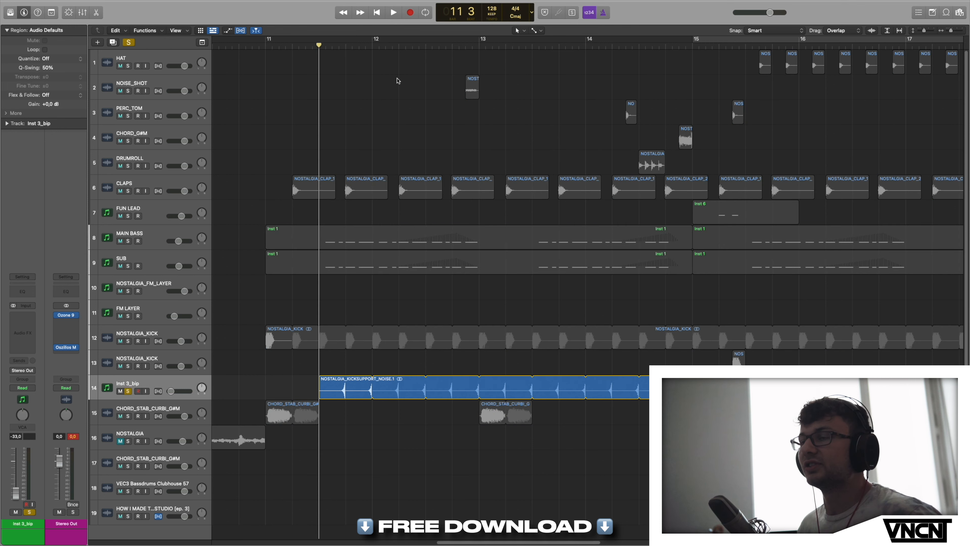
key(space)
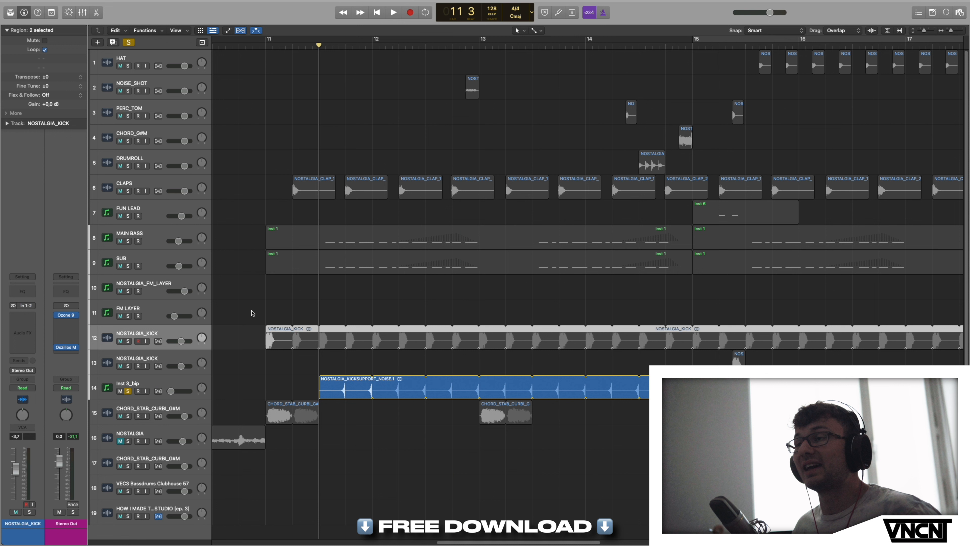
- Add the main kick to the solo and play it together with the kick support noise
key(s)
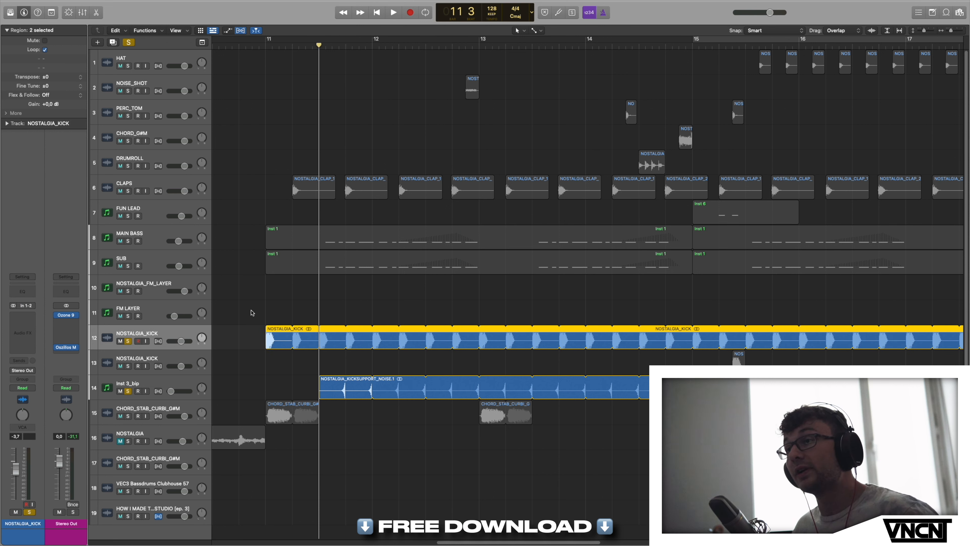
key(space)
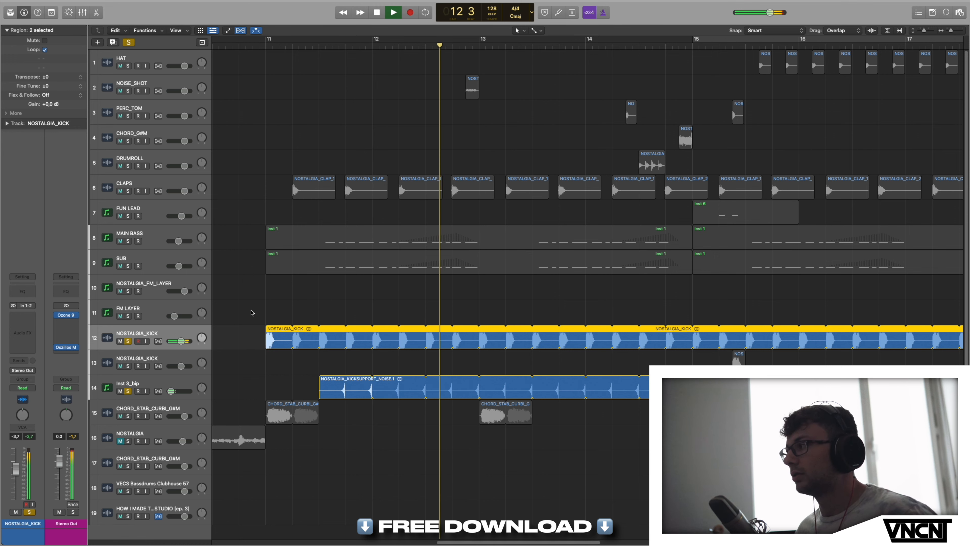
key(space)
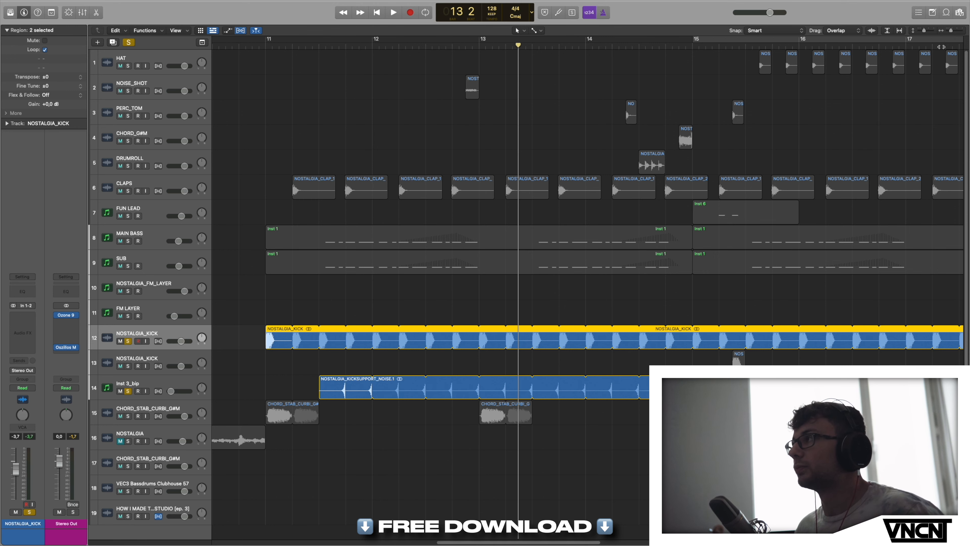
- Play the full arrangement without solo from bar 15
drag(951, 32, 950, 31)
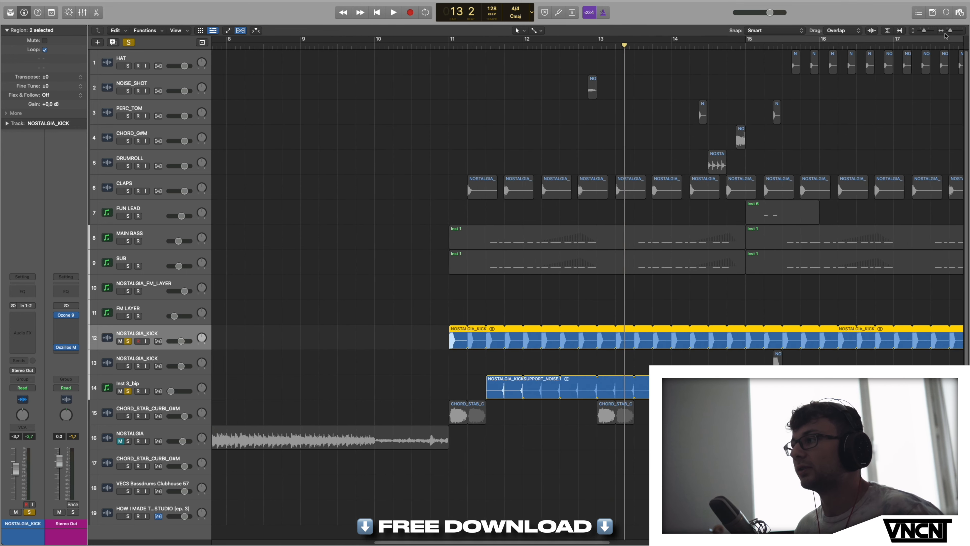
scroll(719, 233, right, 5)
scroll(720, 236, right, 4)
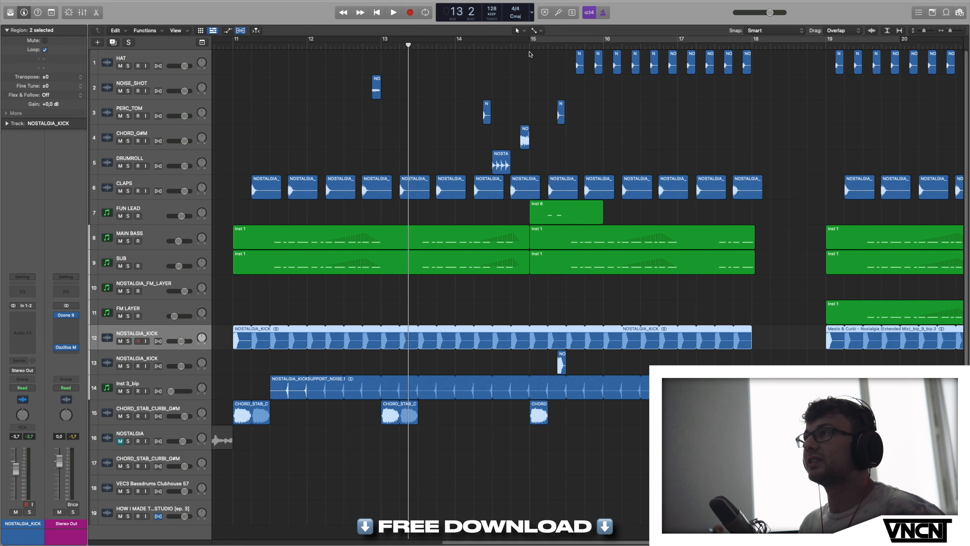
click(529, 54)
key(space)
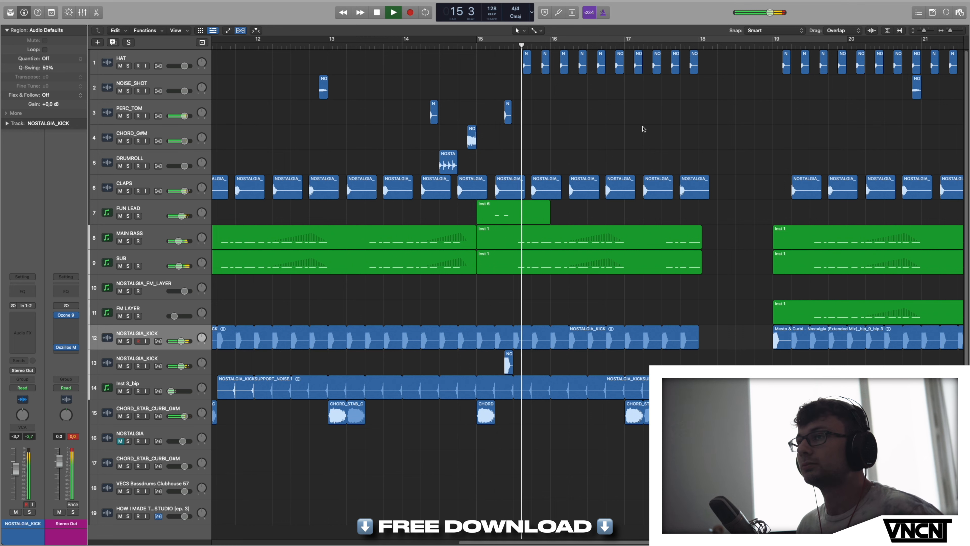
key(space)
- Solo the second NOSTALGIA_KICK track at its single hit after bar 15 and inspect its Channel EQ curve
click(183, 358)
click(361, 358)
key(s)
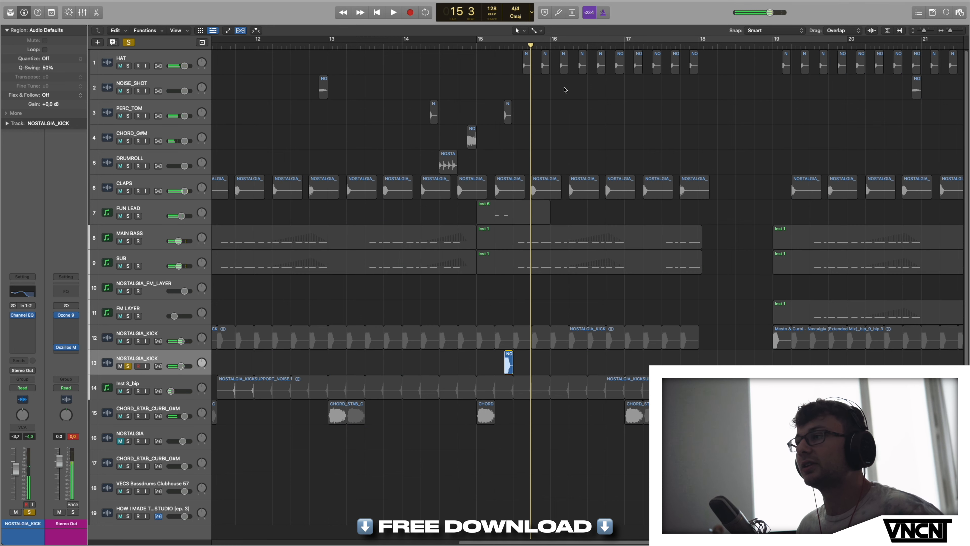
click(508, 46)
click(24, 315)
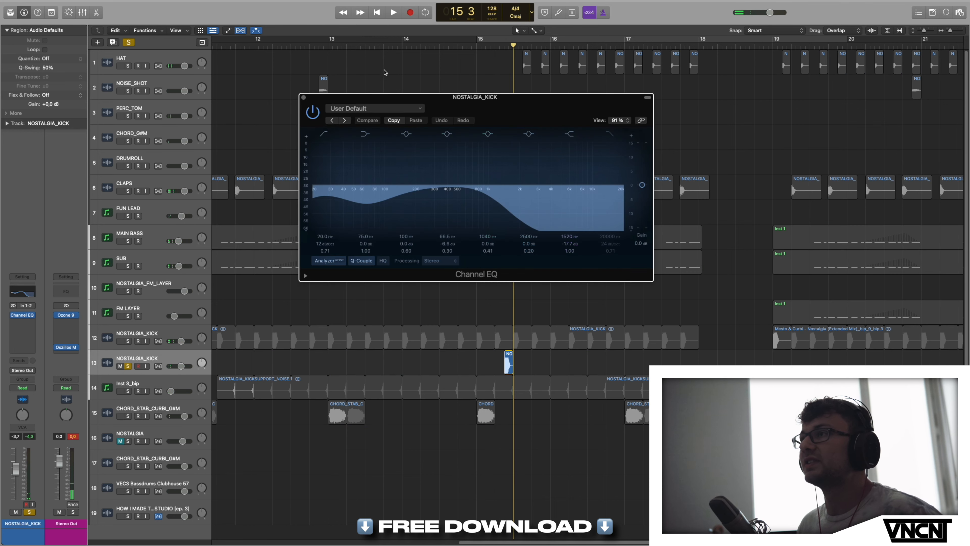
click(304, 97)
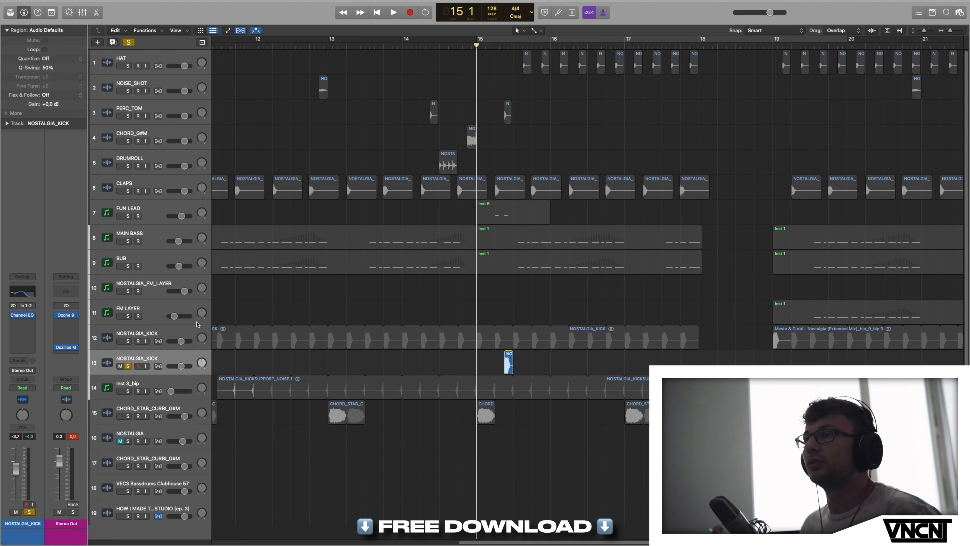
- Solo the main kick alongside the second kick and play them from bar 15
click(179, 328)
key(s)
key(space)
click(548, 299)
- Solo the HAT track and set the playhead just before its first hit after bar 15
click(164, 58)
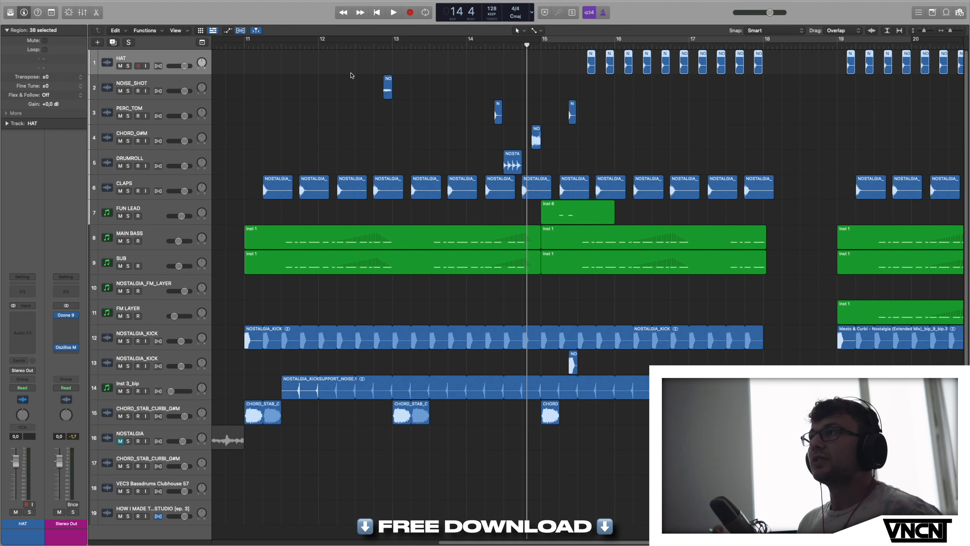
key(s)
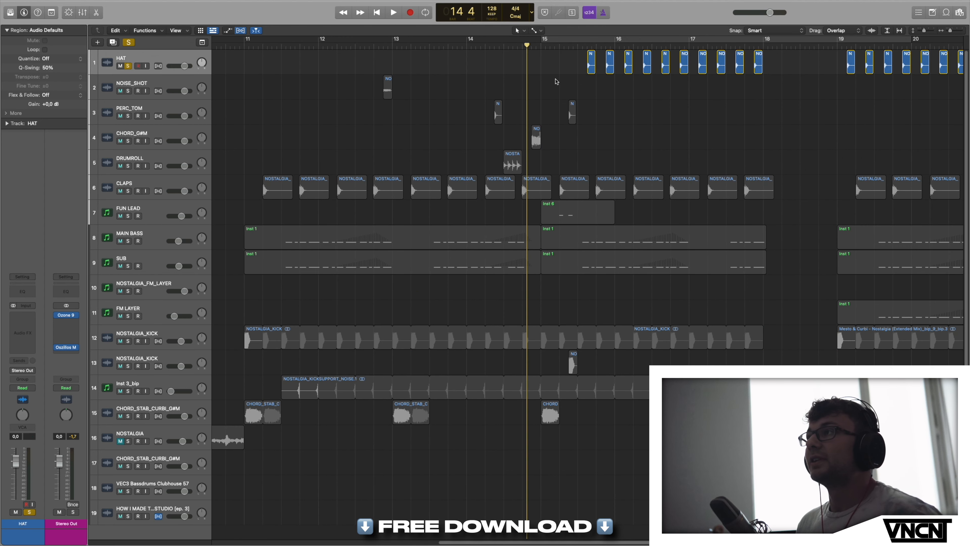
click(556, 80)
click(580, 45)
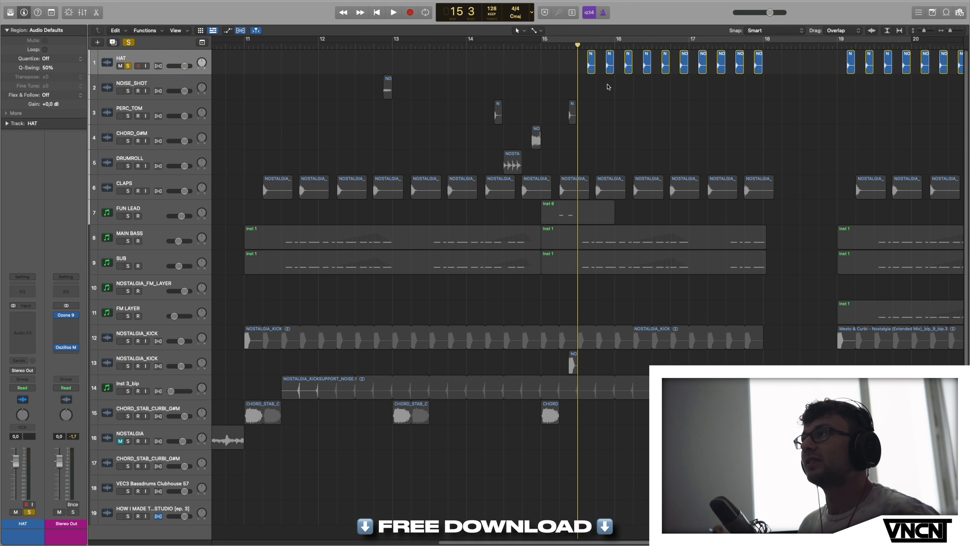
scroll(609, 87, right, 5)
drag(951, 30, 951, 33)
scroll(402, 304, left, 3)
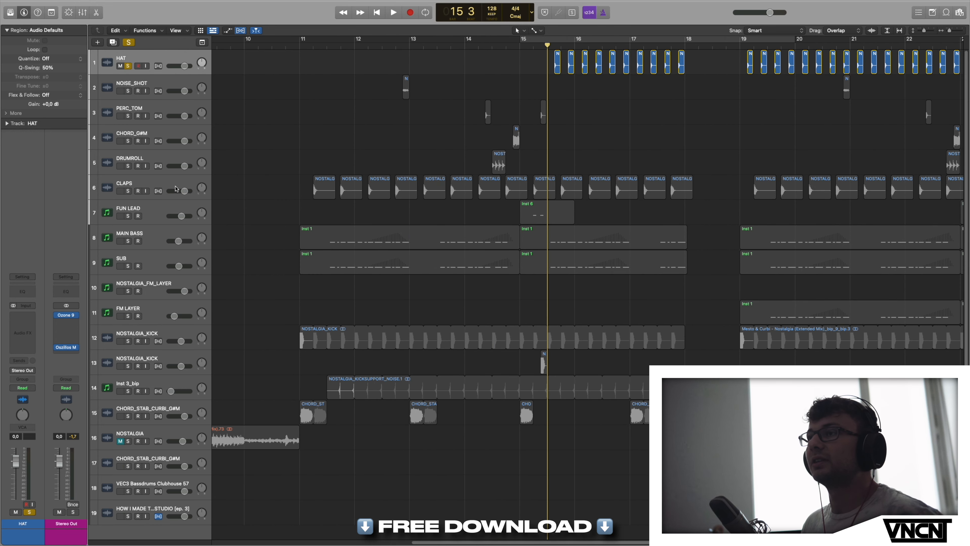
- Add the claps, main kick, kick support noise and second kick tracks to the soloed hats
click(175, 188)
key(s)
click(180, 335)
key(s)
click(183, 384)
key(s)
scroll(390, 356, right, 3)
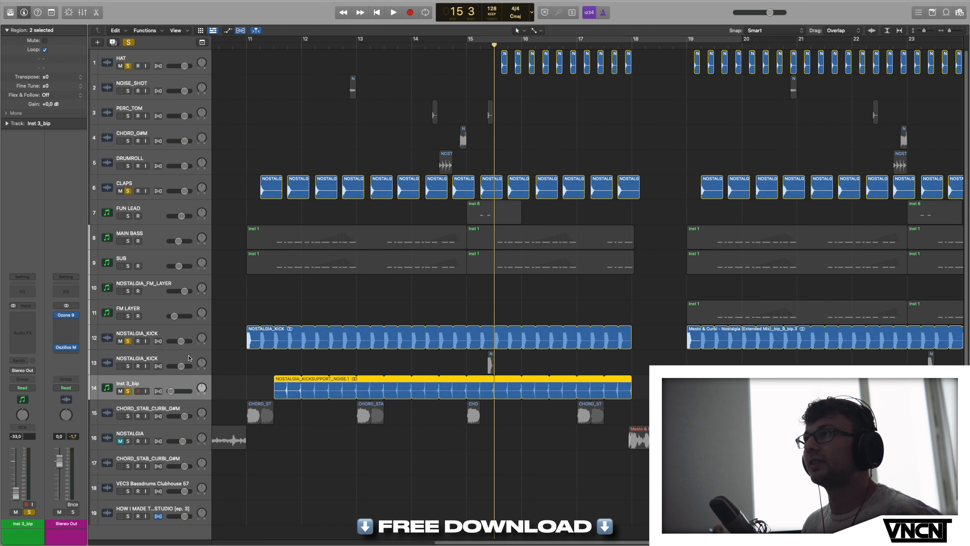
click(189, 358)
key(s)
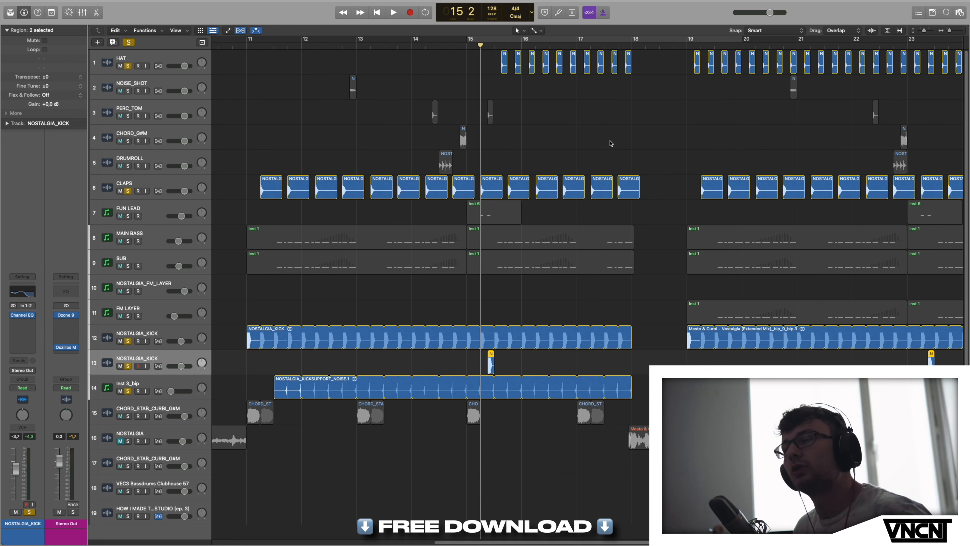
- Play the soloed drum tracks together from the start of bar 15
drag(952, 34, 950, 30)
key(space)
scroll(825, 107, right, 3)
scroll(766, 155, right, 3)
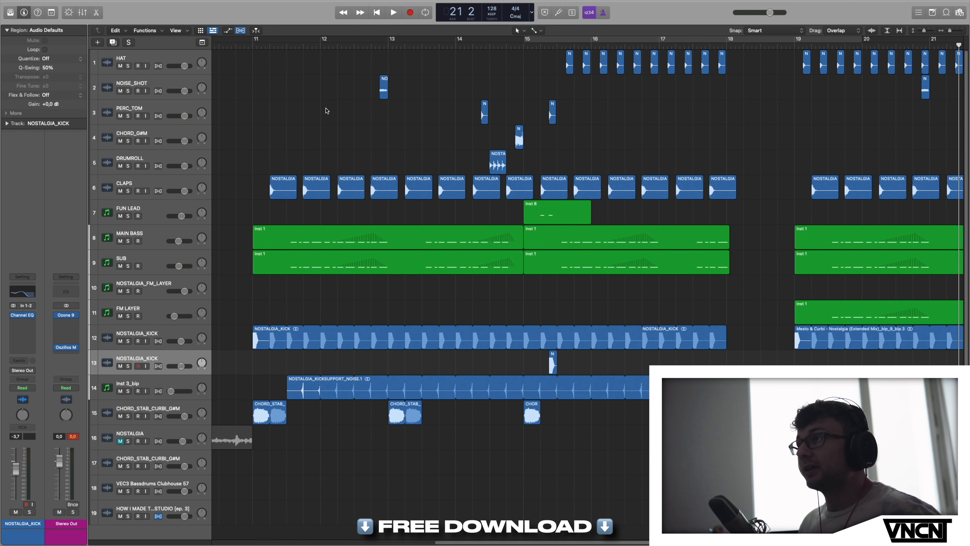
- Solo the PERC_TOM track and play it from just before its first hit after bar 14
click(181, 154)
key(s)
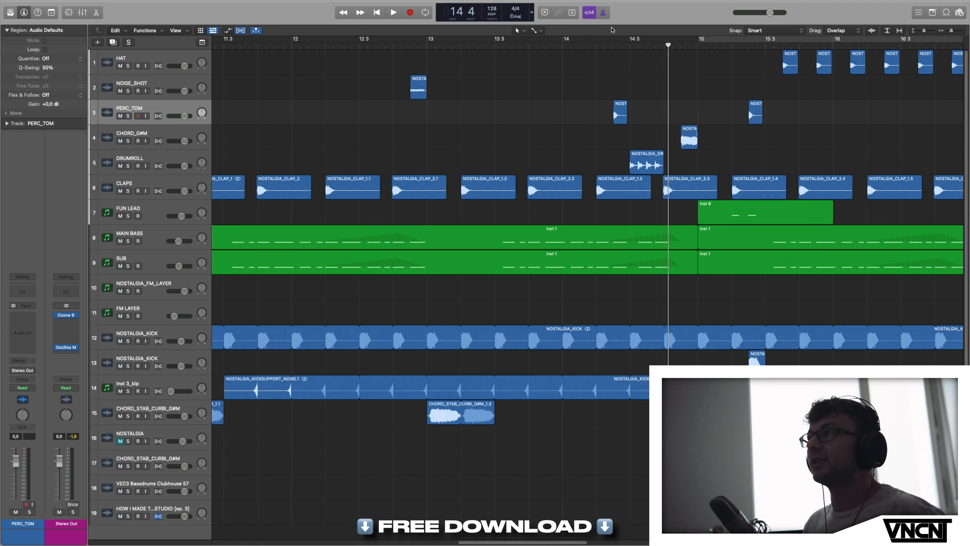
key(s)
click(603, 49)
key(space)
key(space)
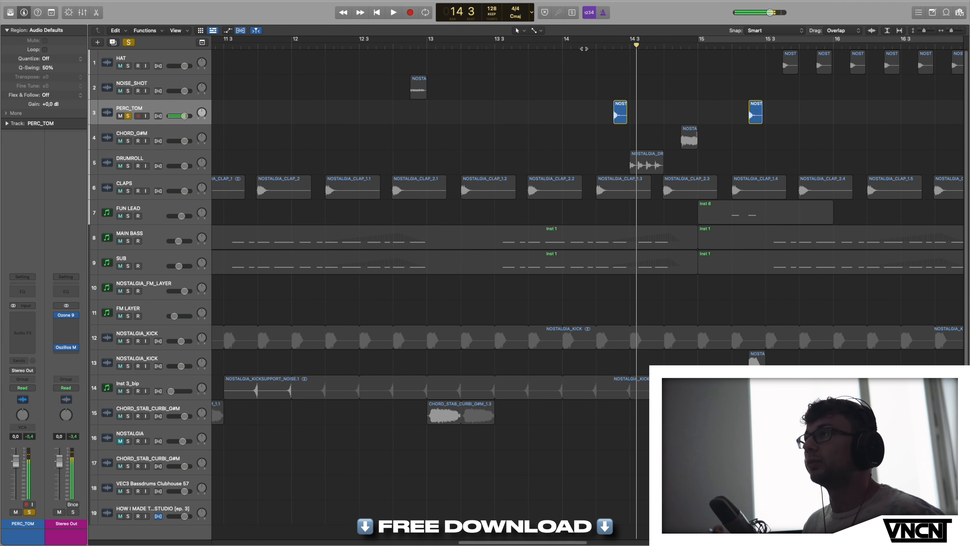
- Unsolo PERC_TOM to hear the full mix from just after bar 14, and audition the NOISE_SHOT track on its own
key(s)
click(572, 50)
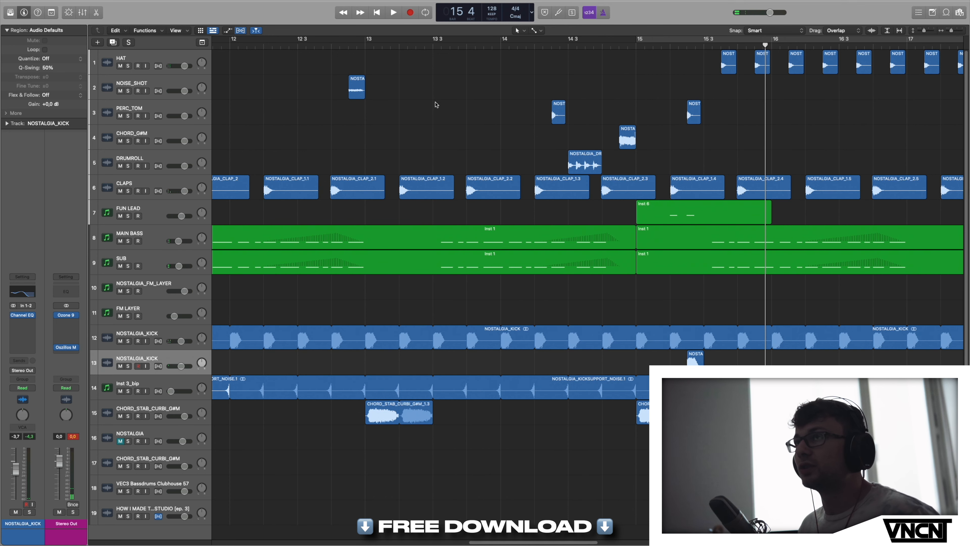
click(174, 110)
key(s)
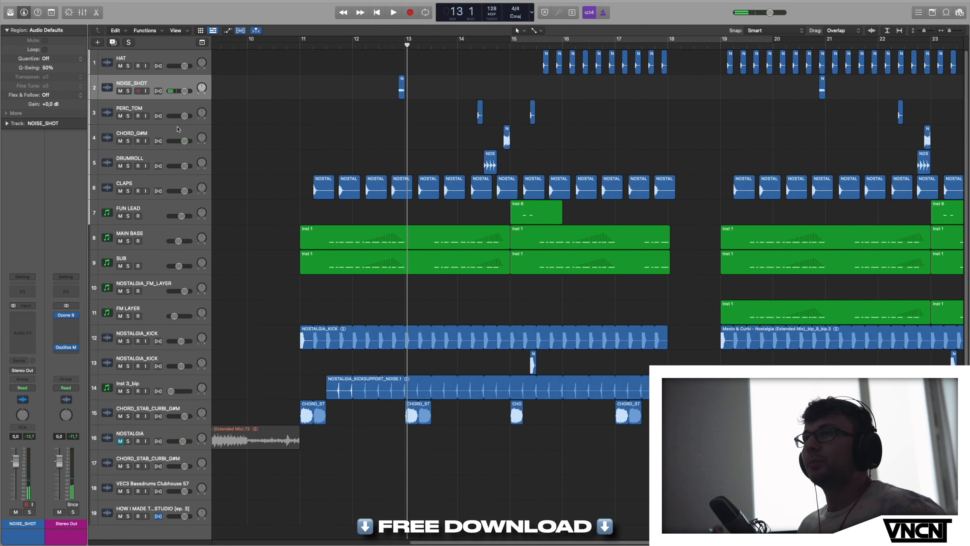
- Select the CHORD_G#M track and play the full mix from just after the first PERC_TOM hit's start in bar 14
key(Down)
key(Down)
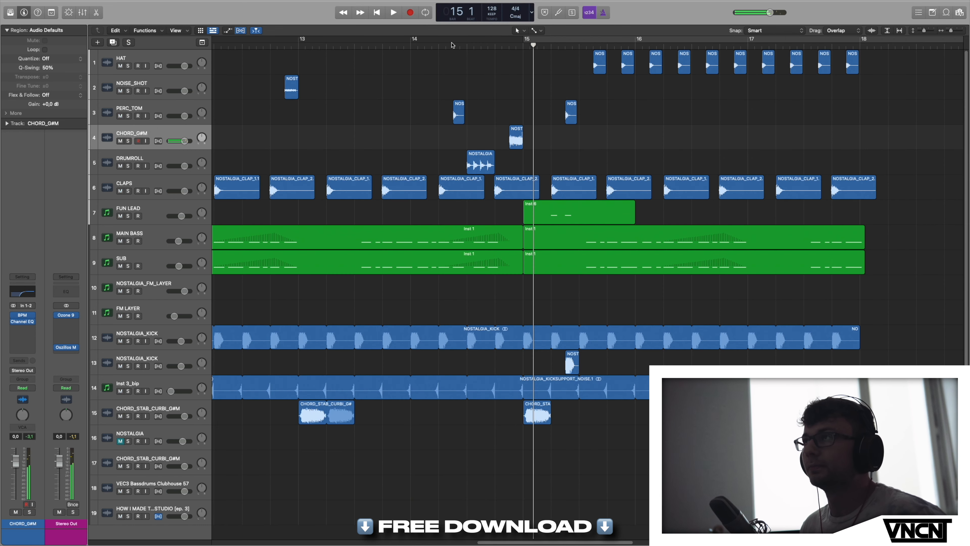
double_click(452, 45)
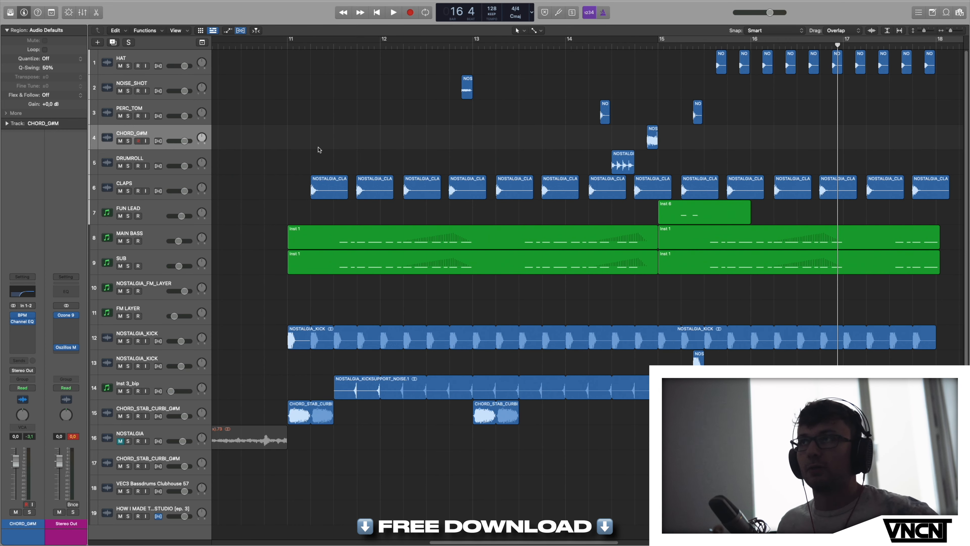
- Solo the CHORD_STAB_CURBI_G#M track and play it from the start of bar 11
click(288, 45)
click(187, 408)
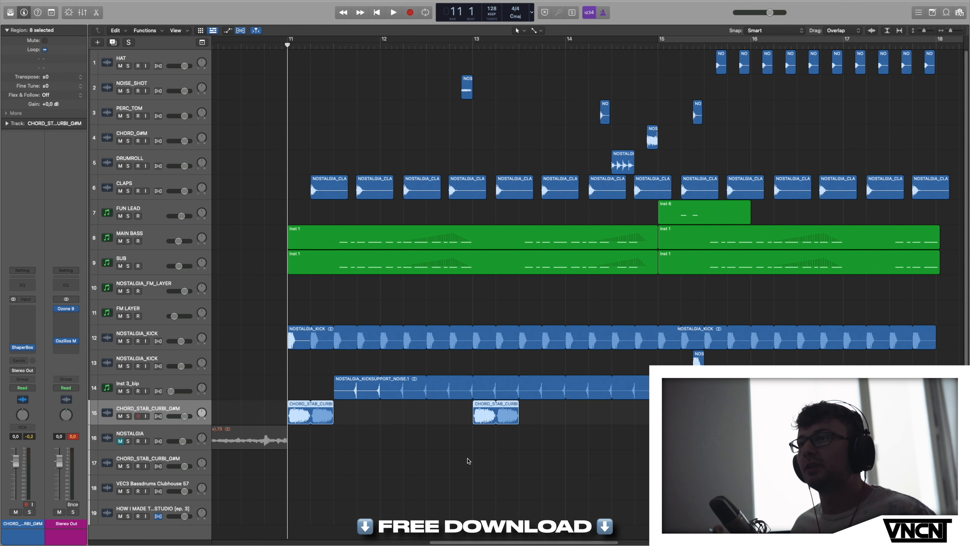
key(s)
key(space)
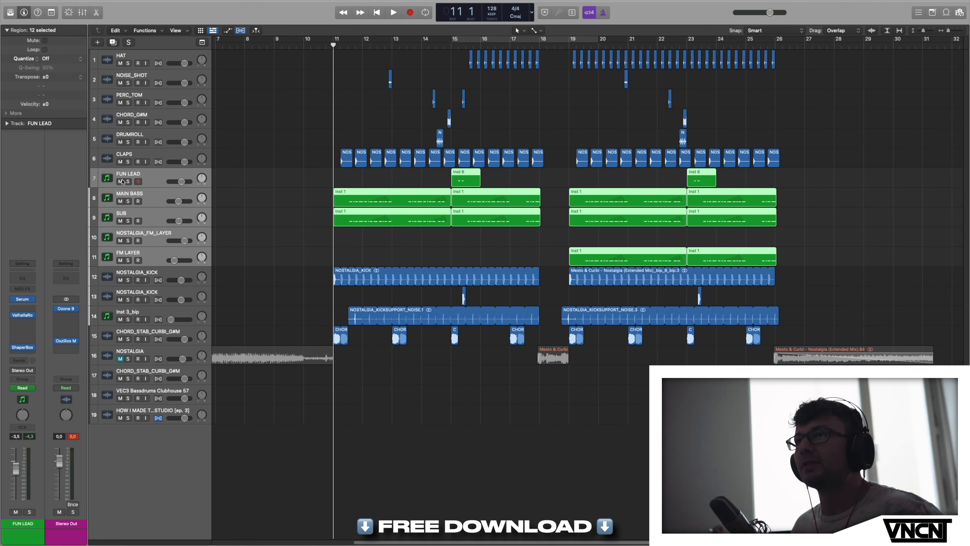
- Mute the FUN LEAD, MAIN BASS, SUB and both FM layer tracks and play the remaining tracks from bar 11
click(121, 181)
click(353, 123)
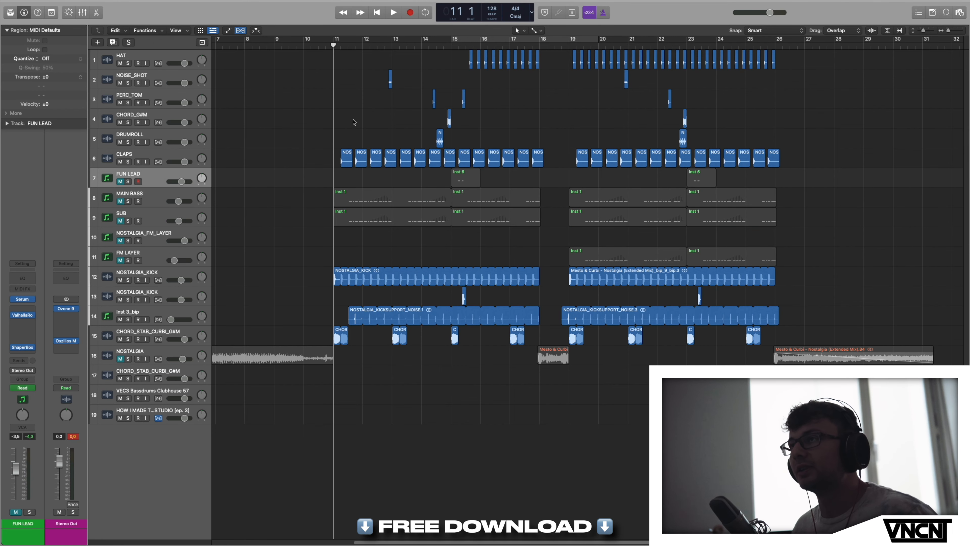
key(space)
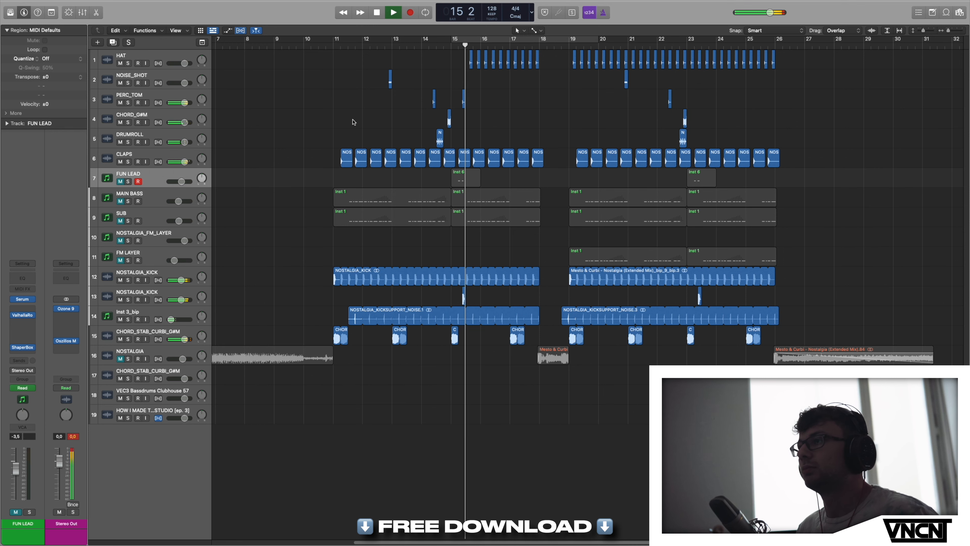
scroll(459, 101, right, 1)
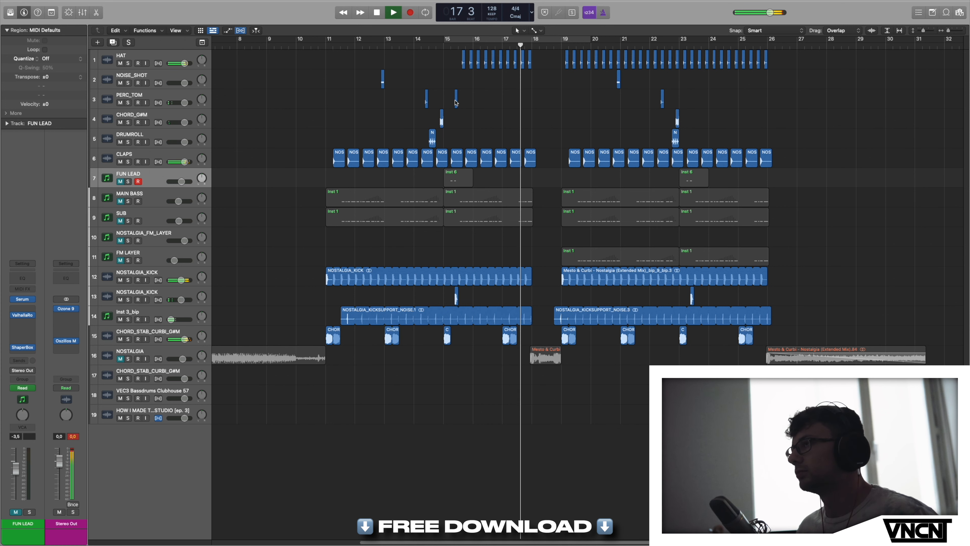
key(space)
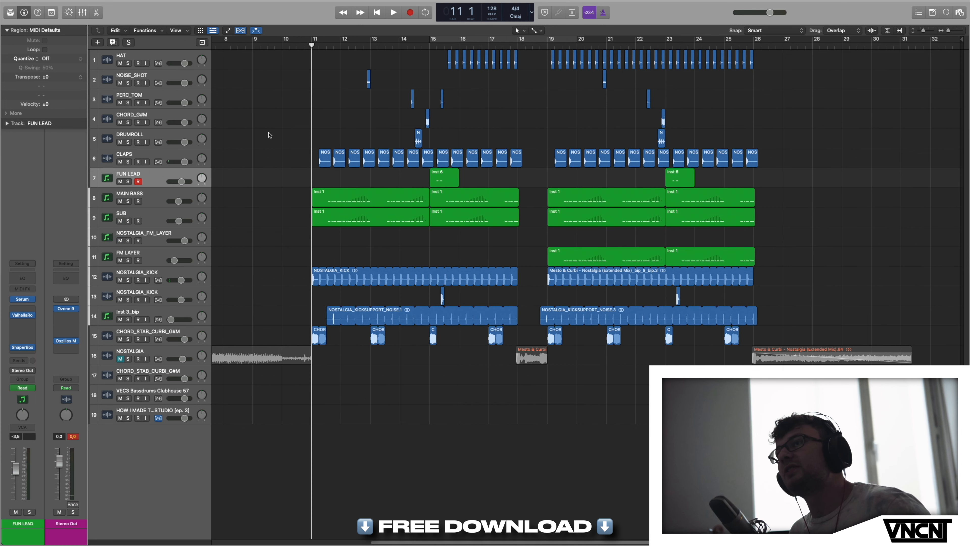
- Solo the synth tracks from FUN LEAD through FM LAYER, and remove the empty NOSTALGIA_FM_LAYER track
shift+click(152, 252)
key(s)
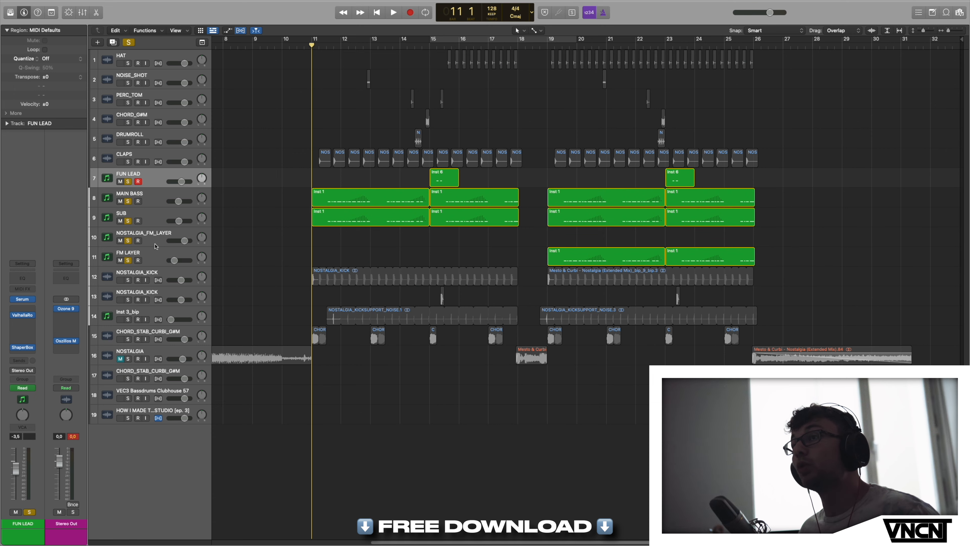
click(158, 262)
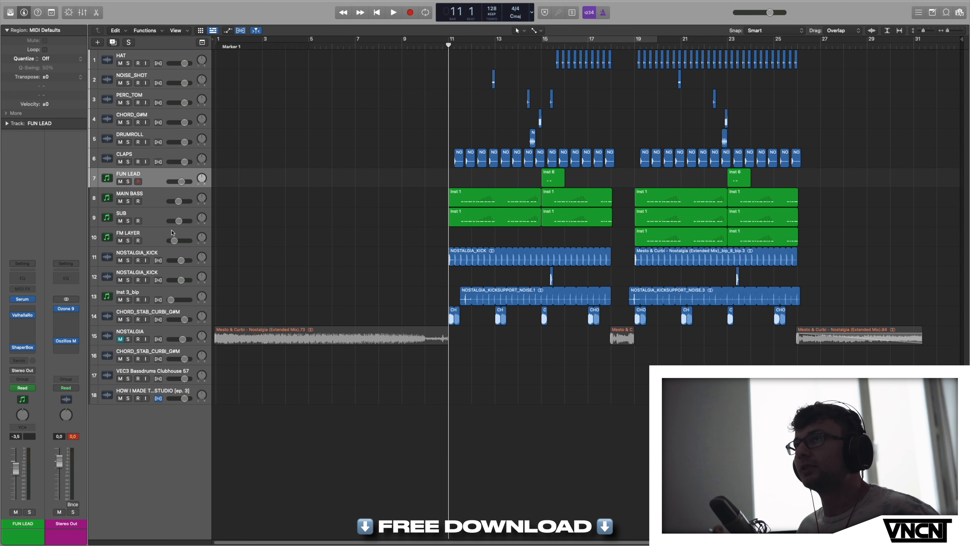
- Solo the MAIN BASS track and play it from the start of bar 11
key(Down)
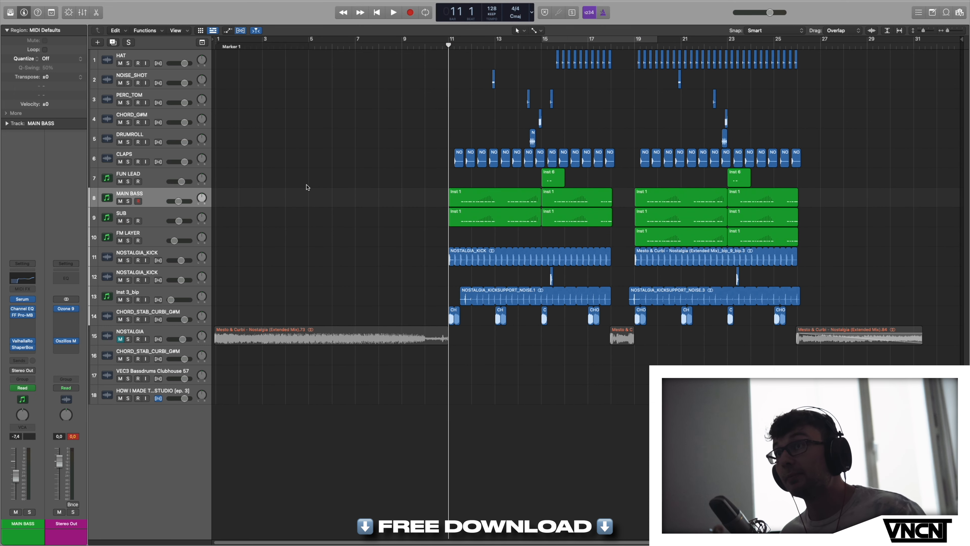
key(s)
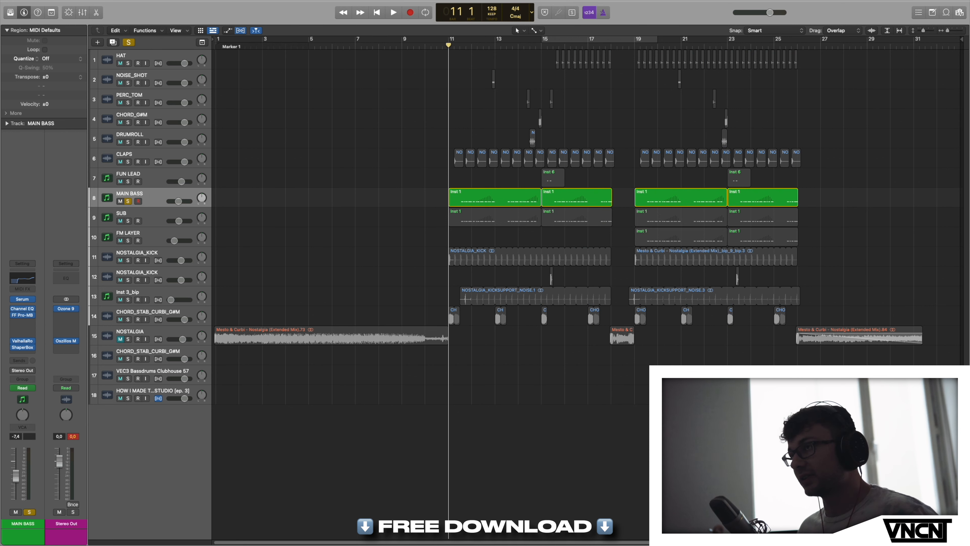
key(space)
key(super+Right)
key(super+Down)
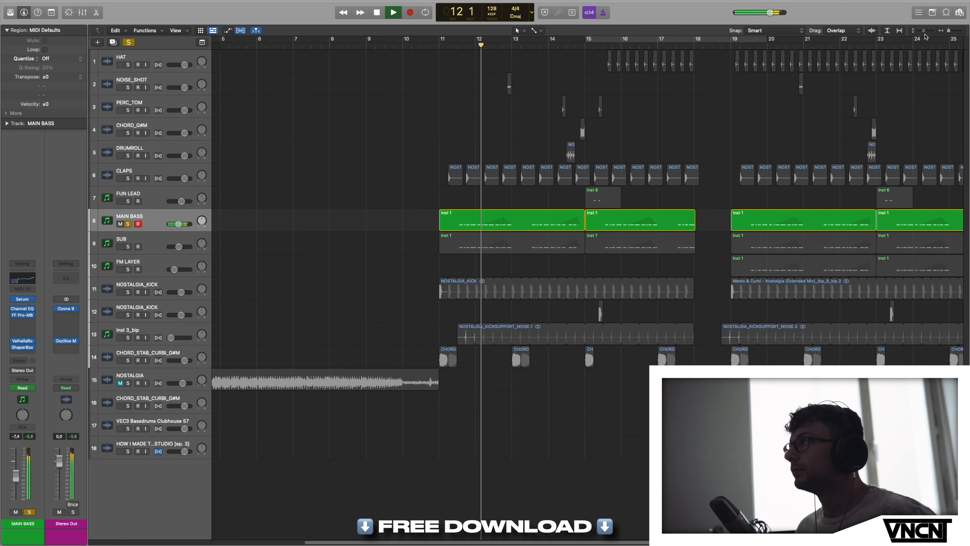
scroll(819, 146, right, 1)
key(super+Right)
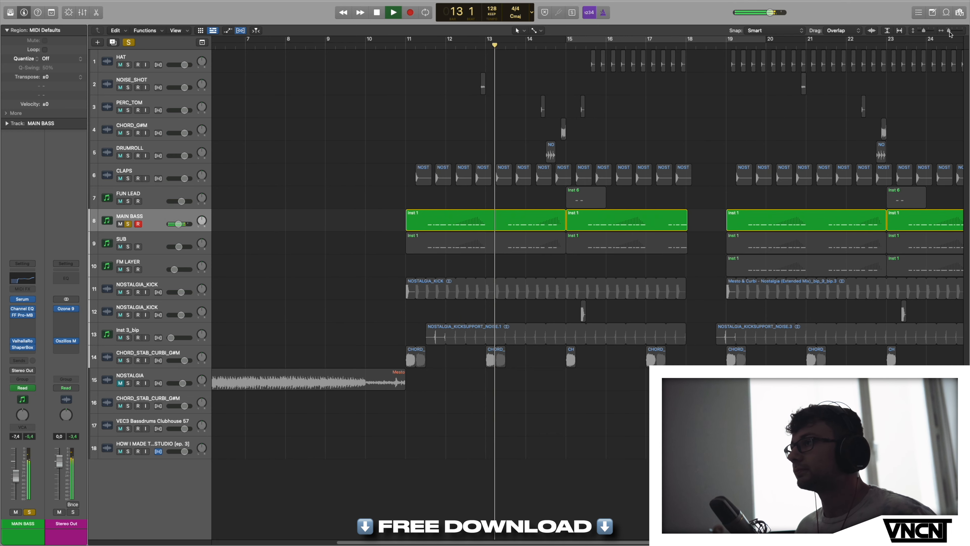
- Open the first MAIN BASS region in the Piano Roll and play through its notes and pitch bend curve
key(super+Left)
key(super+Left)
key(super+Left)
scroll(401, 185, right, 1)
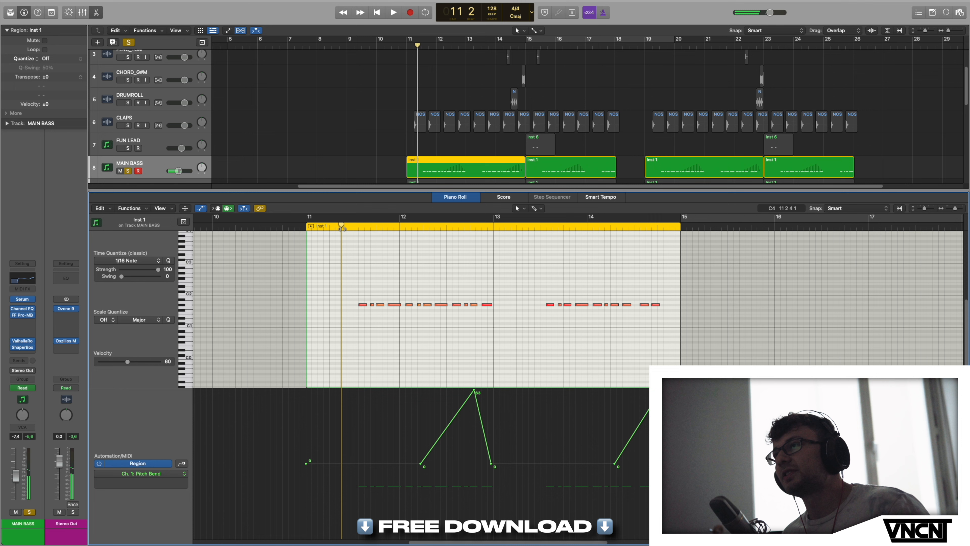
key(space)
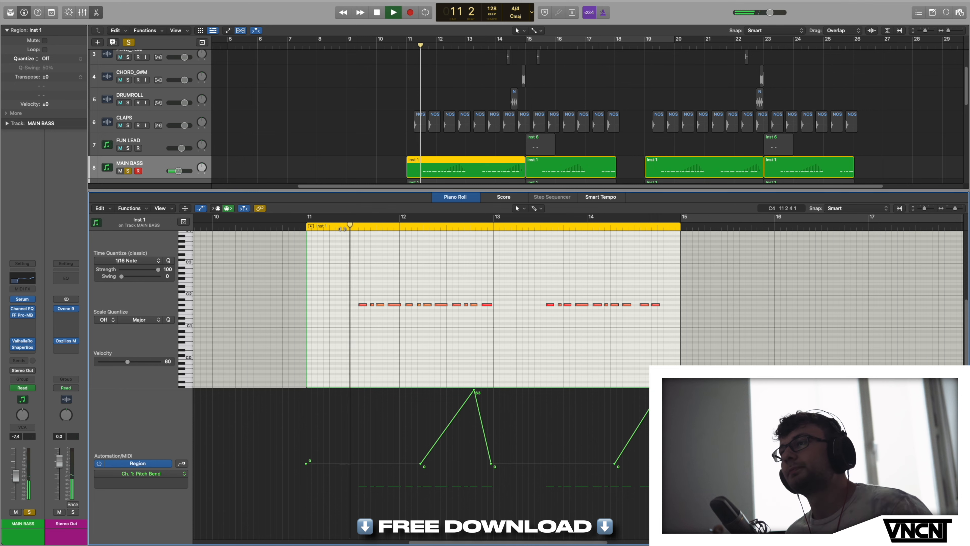
scroll(343, 229, right, 2)
scroll(342, 231, right, 1)
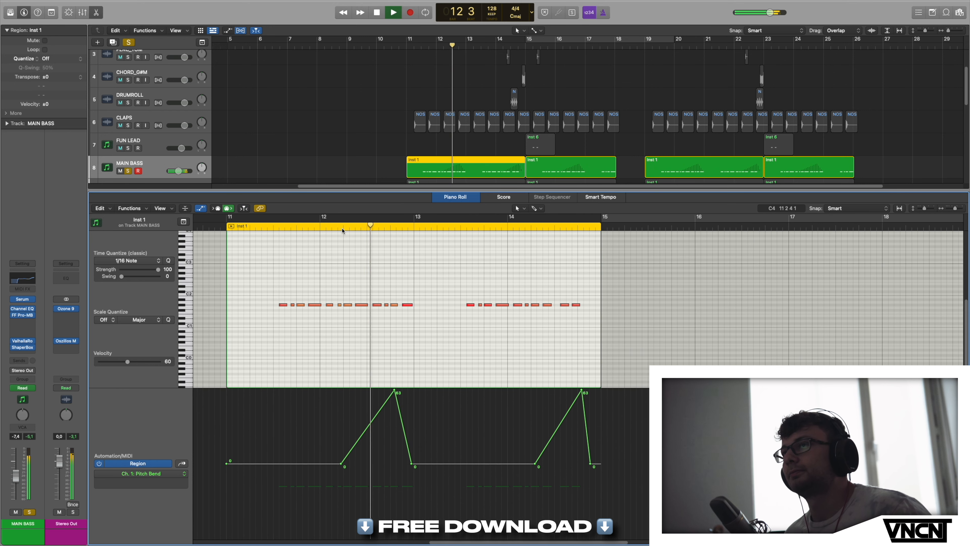
scroll(342, 231, right, 1)
scroll(342, 231, right, 2)
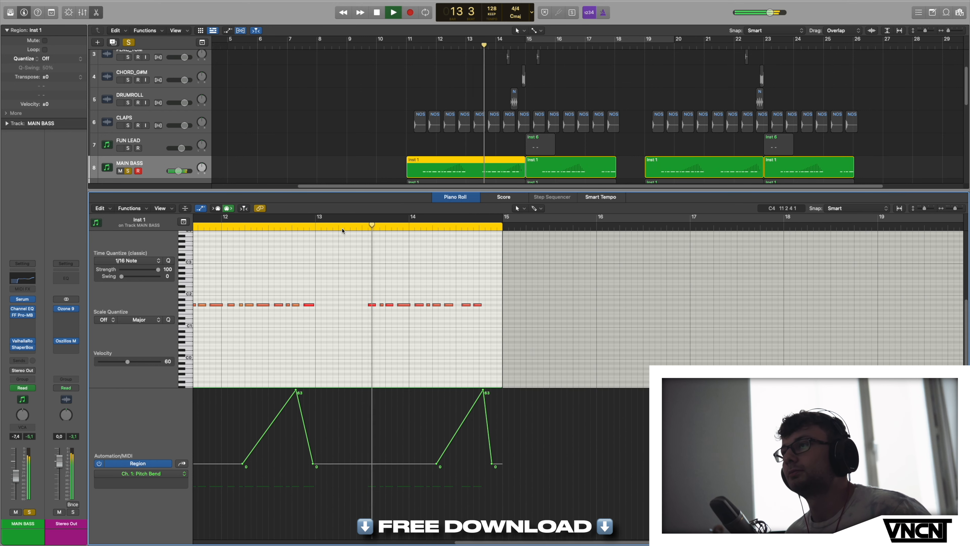
scroll(343, 231, left, 3)
scroll(342, 231, right, 1)
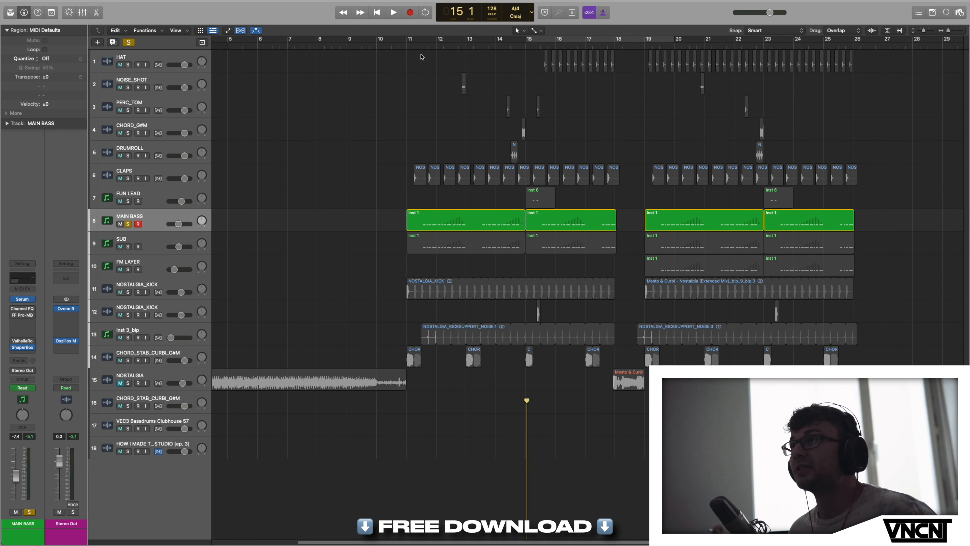
- Play the soloed MAIN BASS with its Channel EQ bypassed, and again with the Channel EQ enabled and open
key(space)
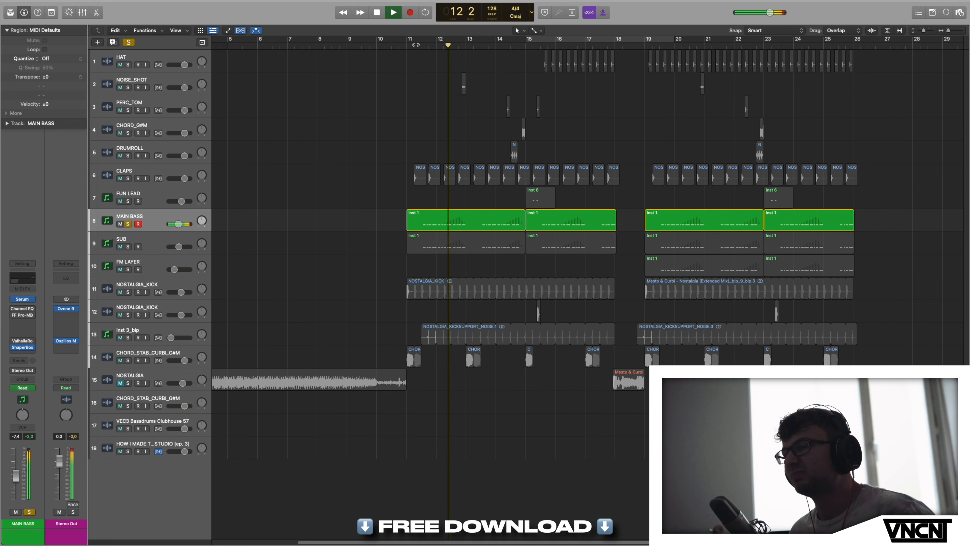
key(space)
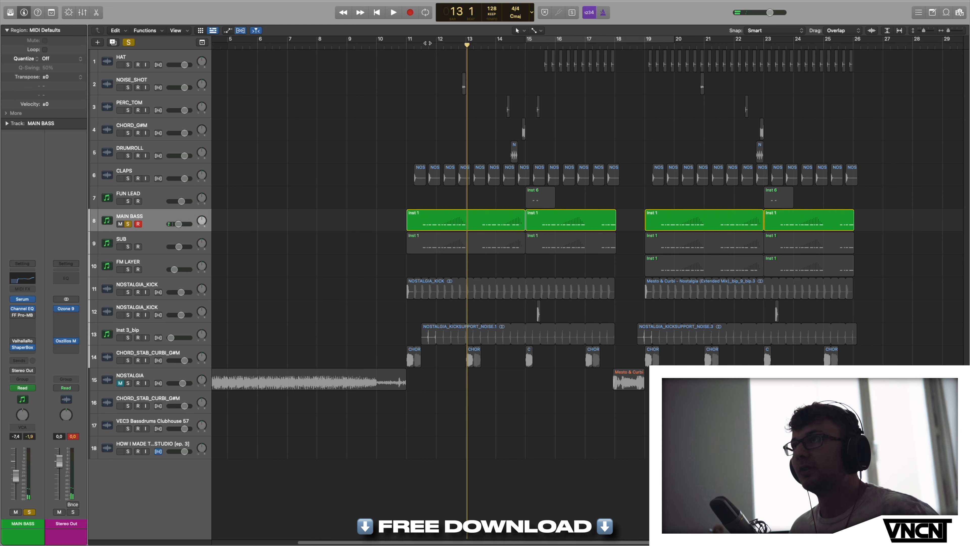
click(20, 282)
key(space)
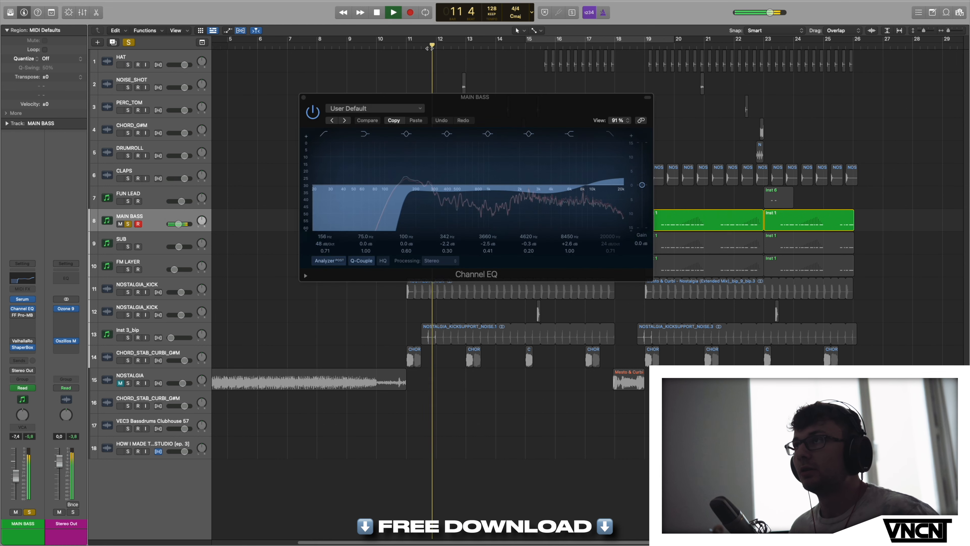
click(304, 97)
key(space)
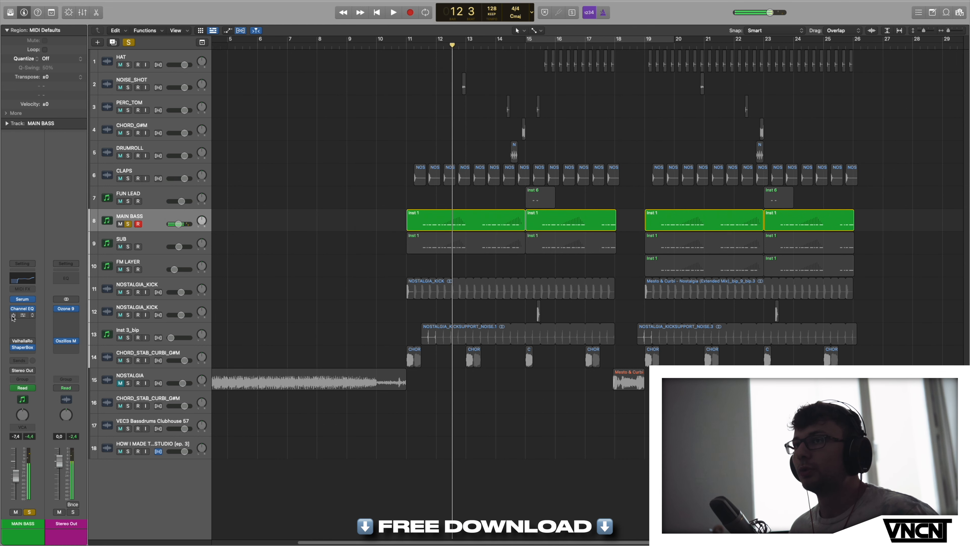
- Open FabFilter Pro-MB on the MAIN BASS and examine its compression bands while playing from the middle of bar 11
click(23, 317)
drag(494, 98, 718, 161)
click(422, 52)
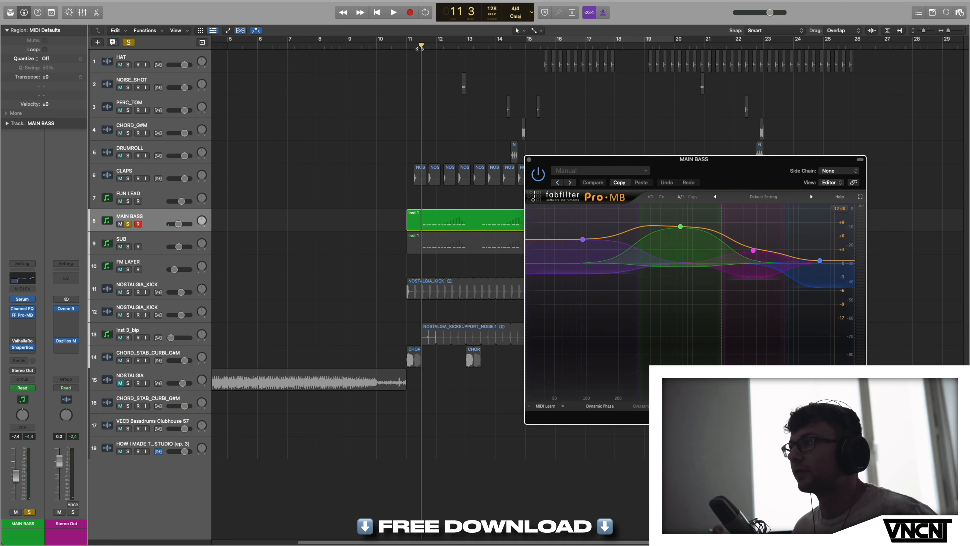
key(space)
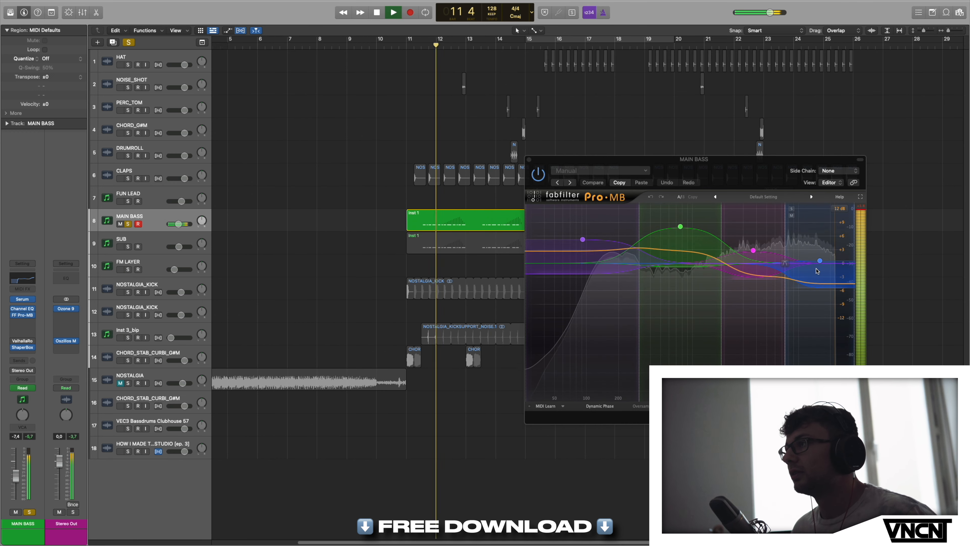
click(677, 240)
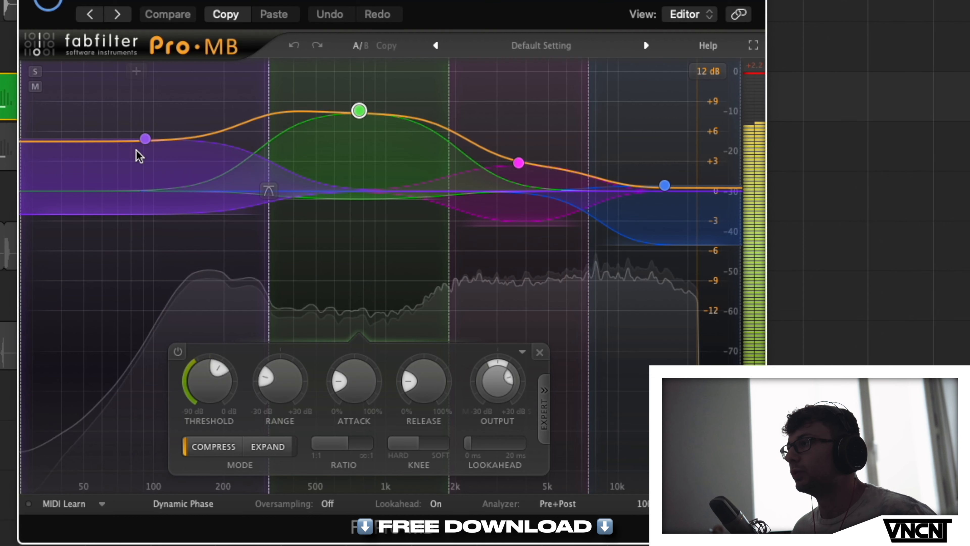
click(578, 245)
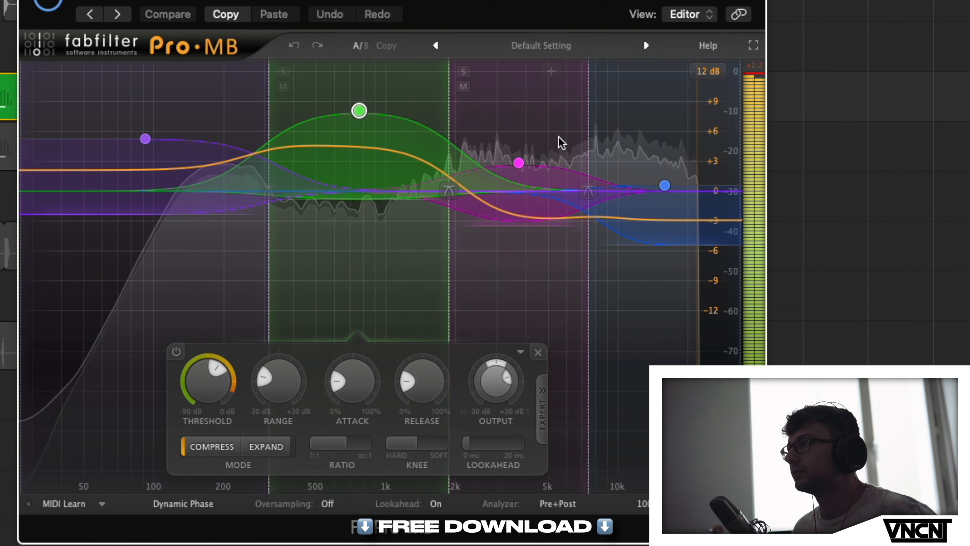
click(519, 163)
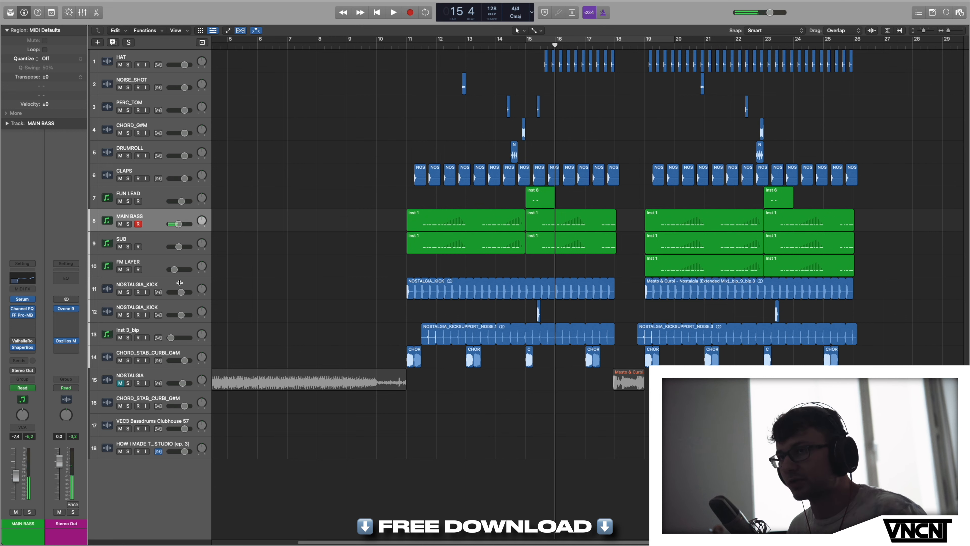
- Show the track automation and display the mix parameter's curve on the MAIN BASS track
key(a)
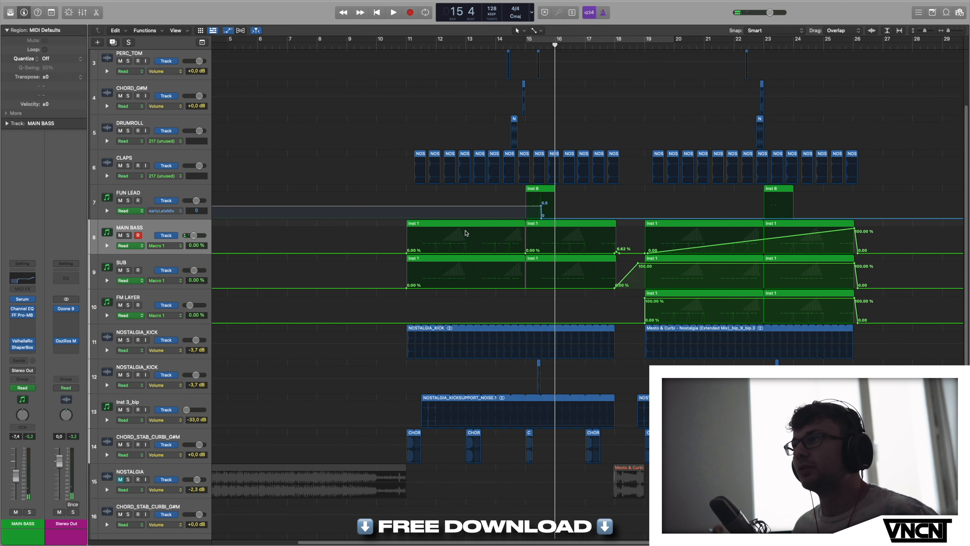
click(171, 246)
click(180, 253)
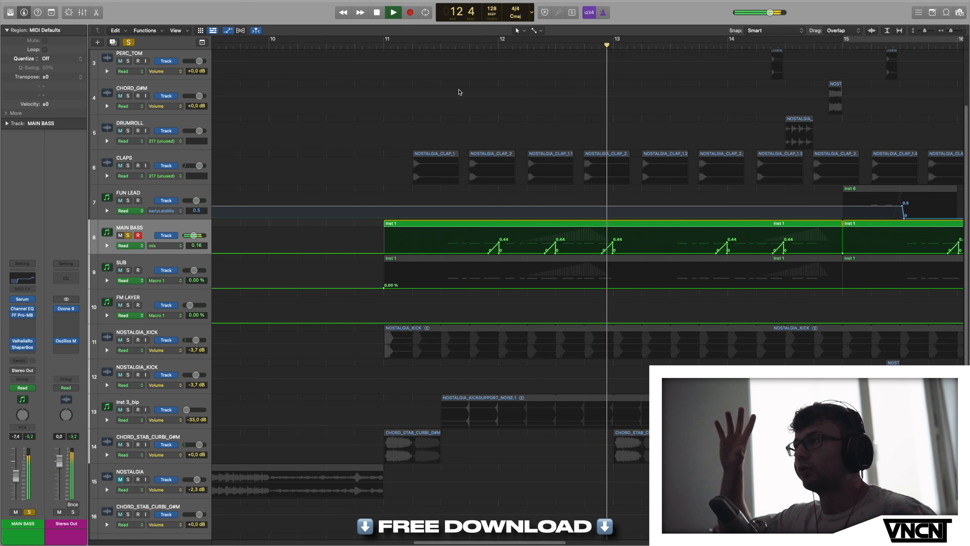
- Unsolo the MAIN BASS to hear it in the full mix, and hide the track automation
key(s)
scroll(459, 92, right, 2)
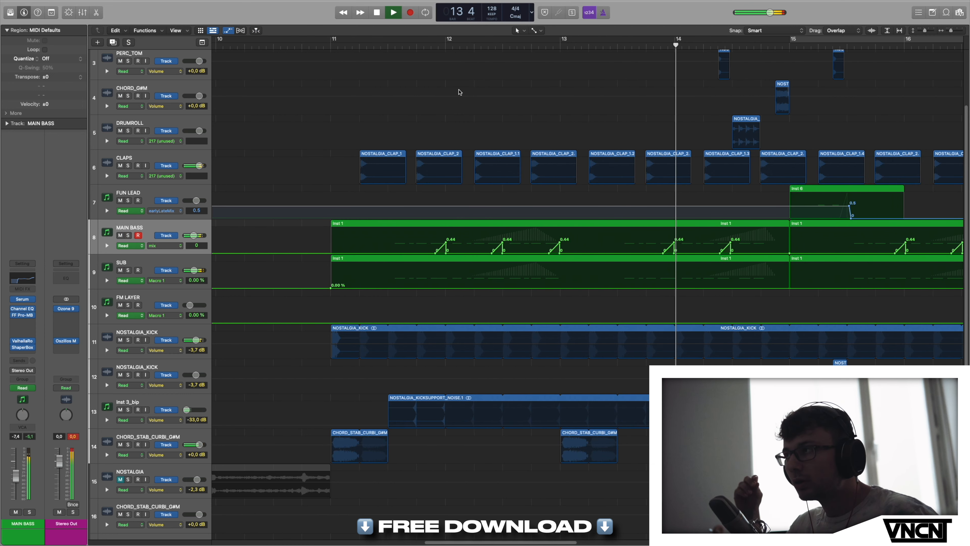
scroll(460, 92, right, 8)
scroll(560, 97, right, 4)
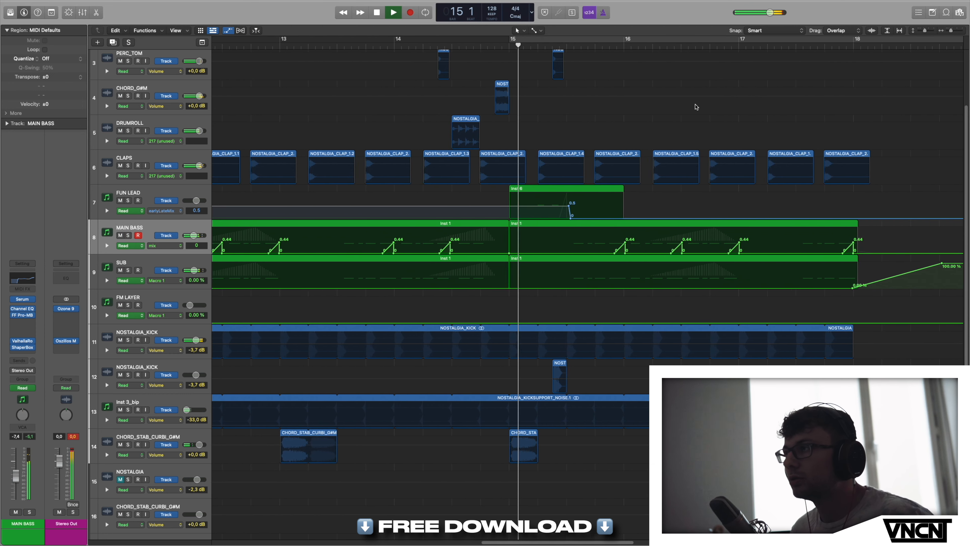
drag(952, 32, 948, 32)
scroll(739, 102, left, 3)
key(a)
scroll(739, 102, right, 1)
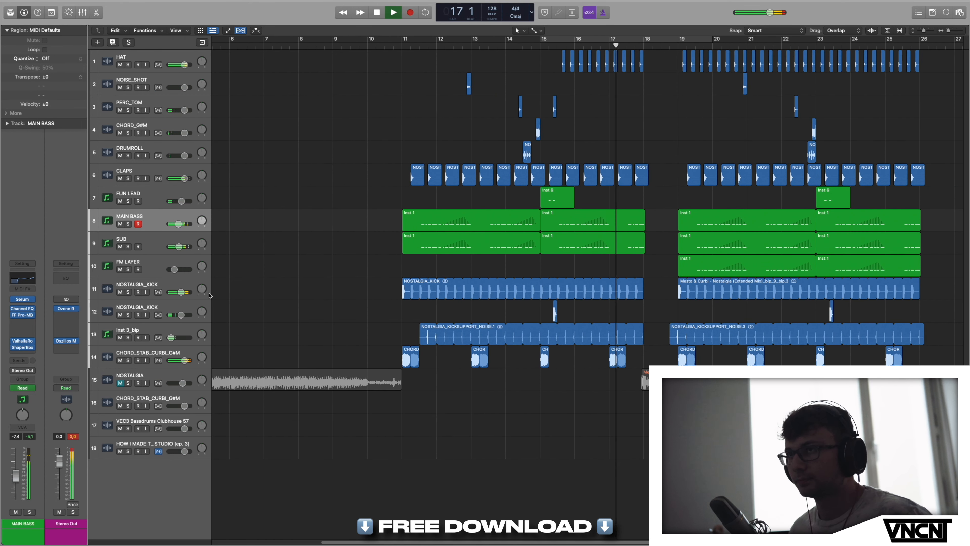
- Solo the SUB bass track, look at its Serum patch, and play the drop
click(169, 263)
scroll(253, 255, right, 2)
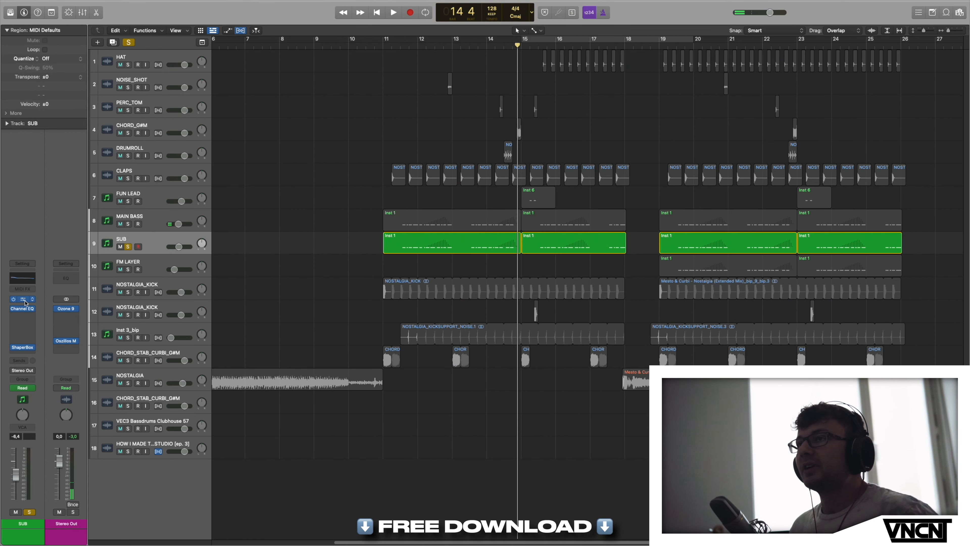
click(25, 301)
drag(505, 114, 484, 100)
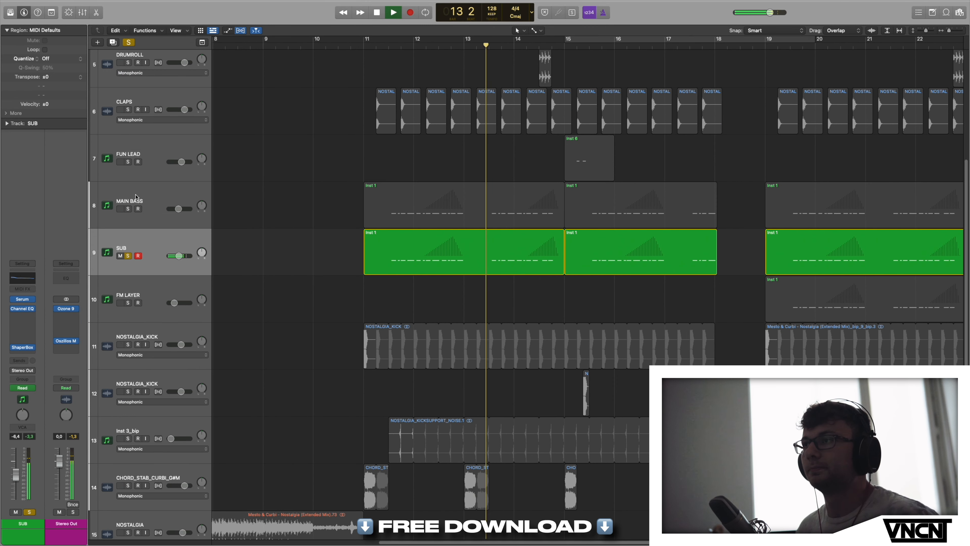
click(135, 197)
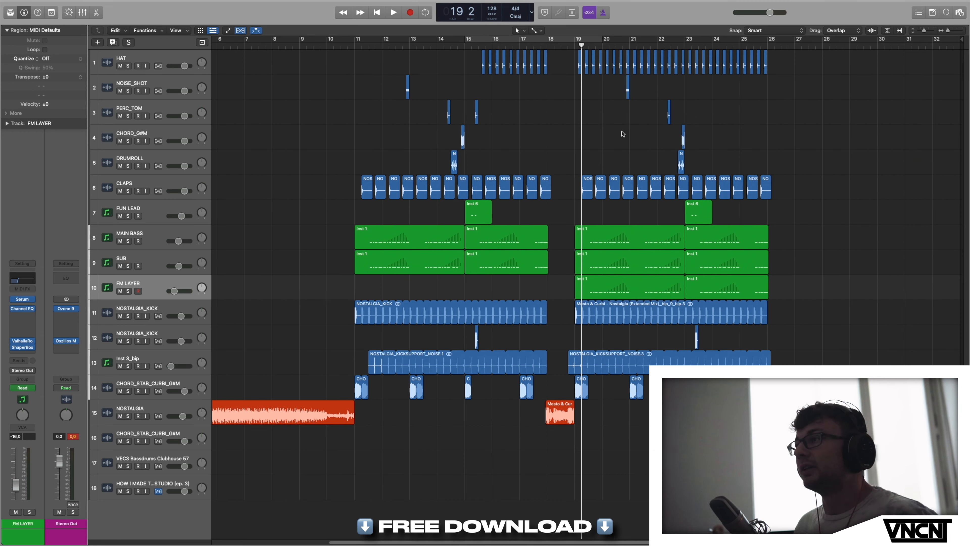
- Inspect the FM LAYER's Channel EQ and play the track soloed through the second drop
drag(866, 280, 577, 280)
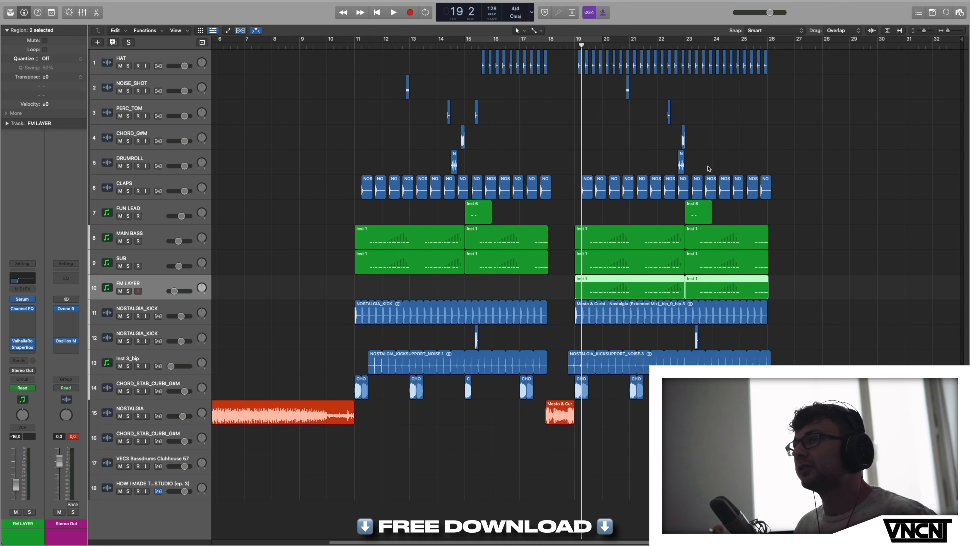
click(30, 281)
key(space)
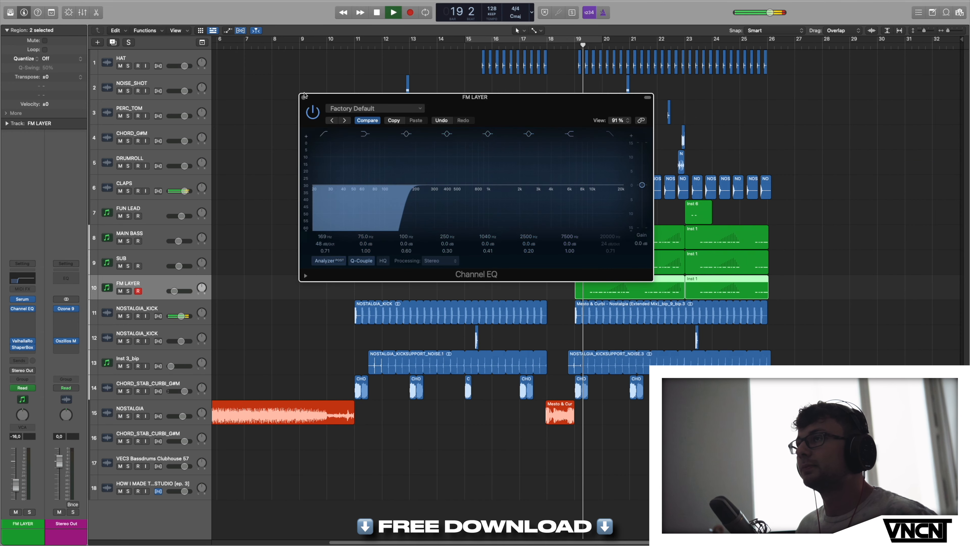
key(s)
click(303, 97)
click(818, 187)
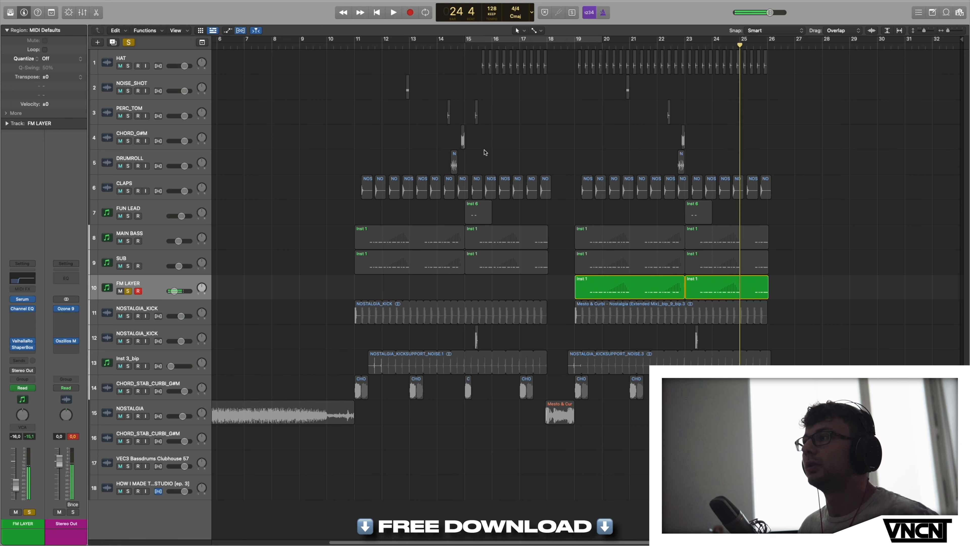
- Unsolo the FM LAYER and play the full mix from just before bar 19
key(space)
key(s)
click(561, 46)
key(space)
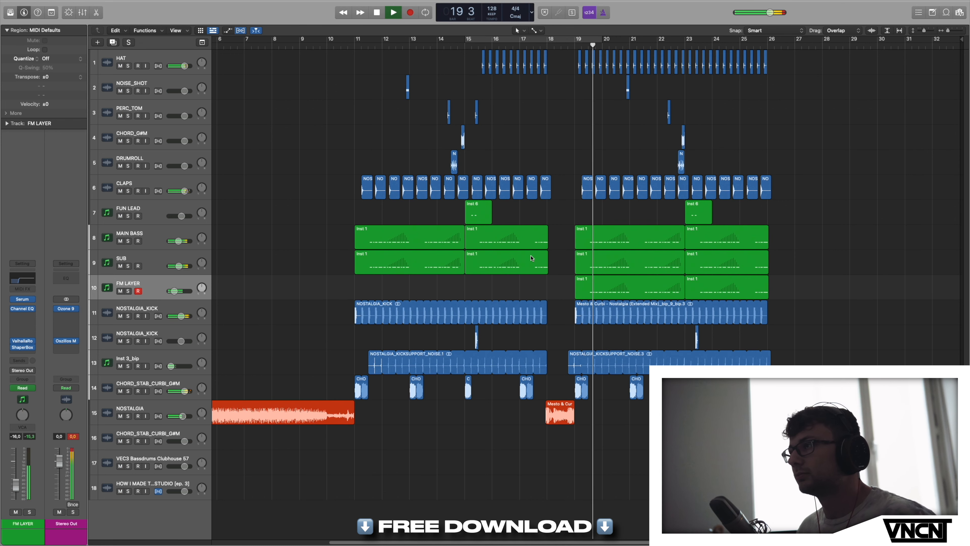
- Solo the FM LAYER, SUB and MAIN BASS to hear the bass layers together
key(s)
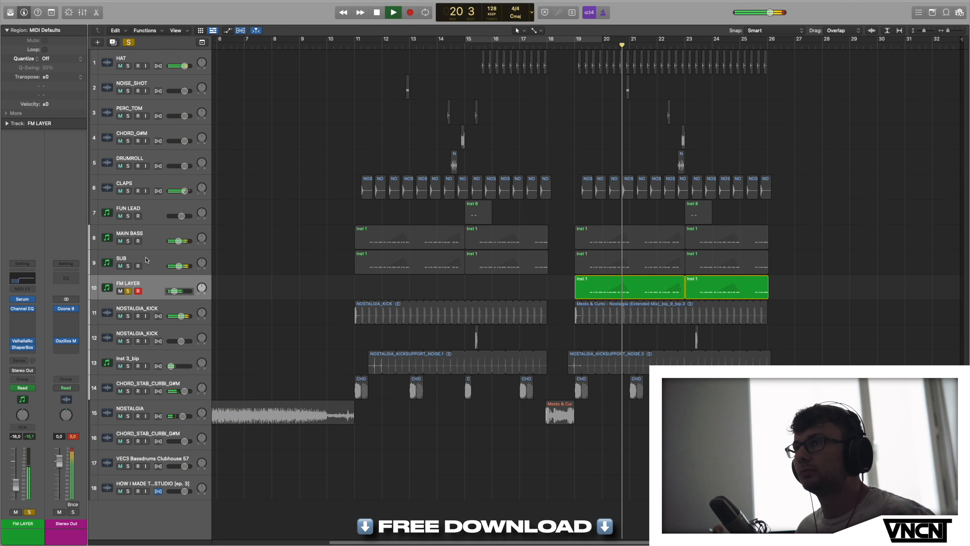
click(147, 262)
key(s)
click(147, 236)
key(s)
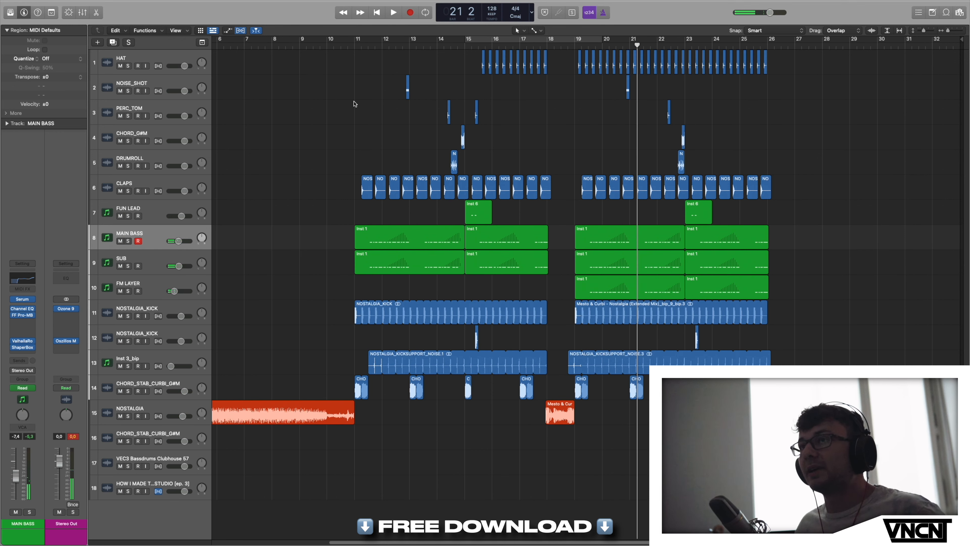
- Play the FUN LEAD track soloed from bar 15 and open its Serum patch
click(168, 210)
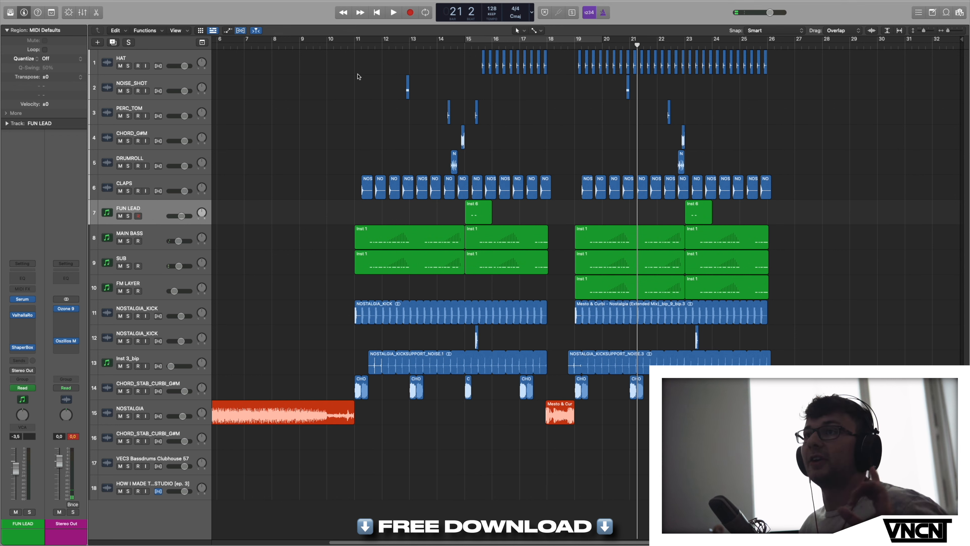
click(473, 42)
key(space)
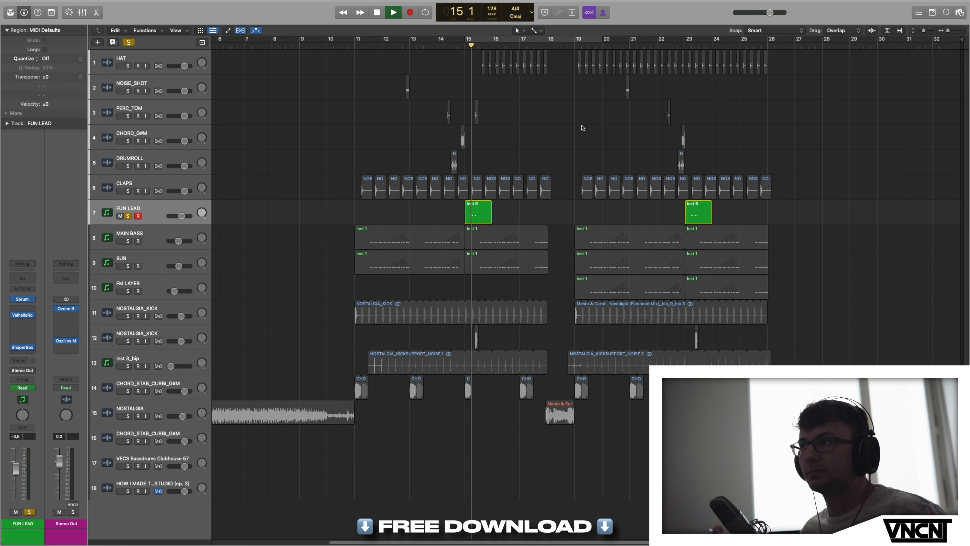
click(22, 299)
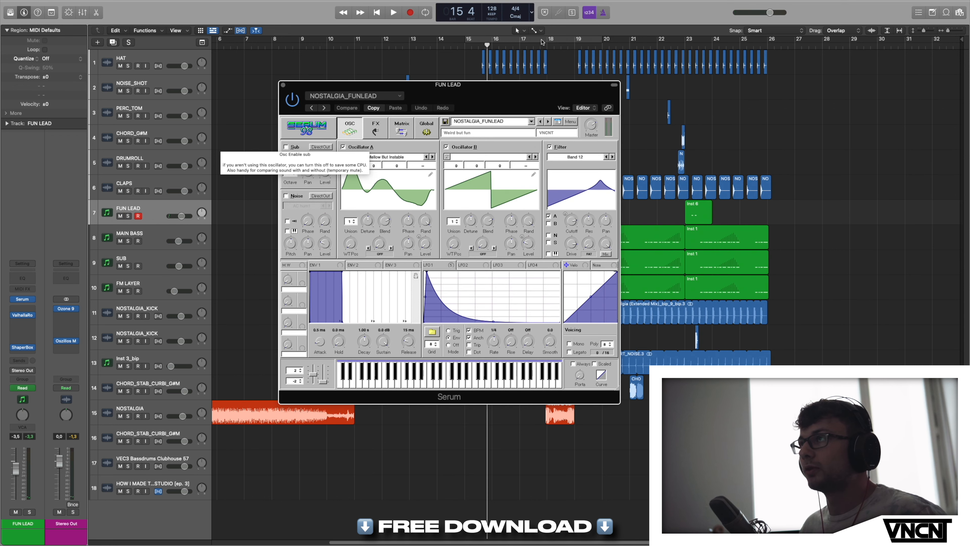
- Move the Serum window clear of the FUN LEAD regions and replay the lead from bar 15, soloed and unsoloed
drag(457, 90, 646, 144)
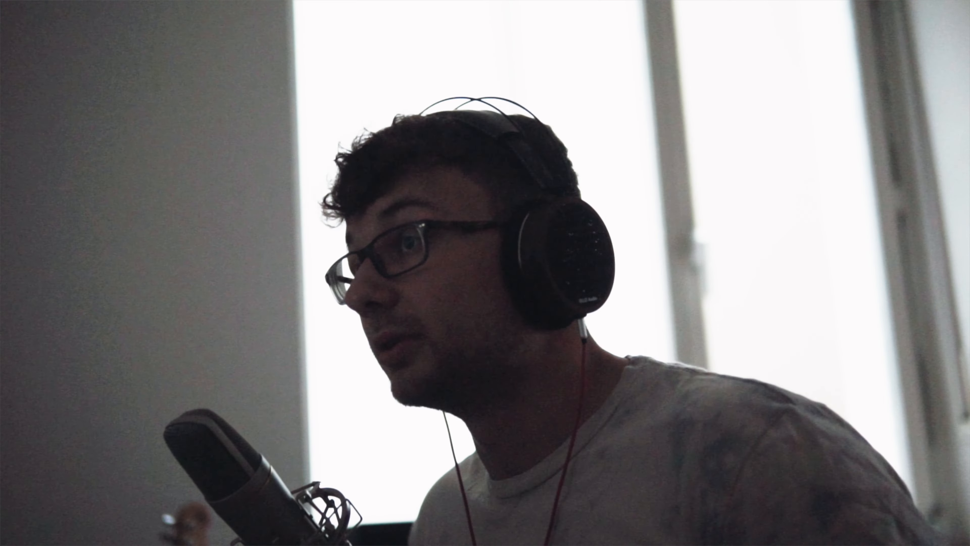
drag(628, 149, 729, 108)
key(s)
key(space)
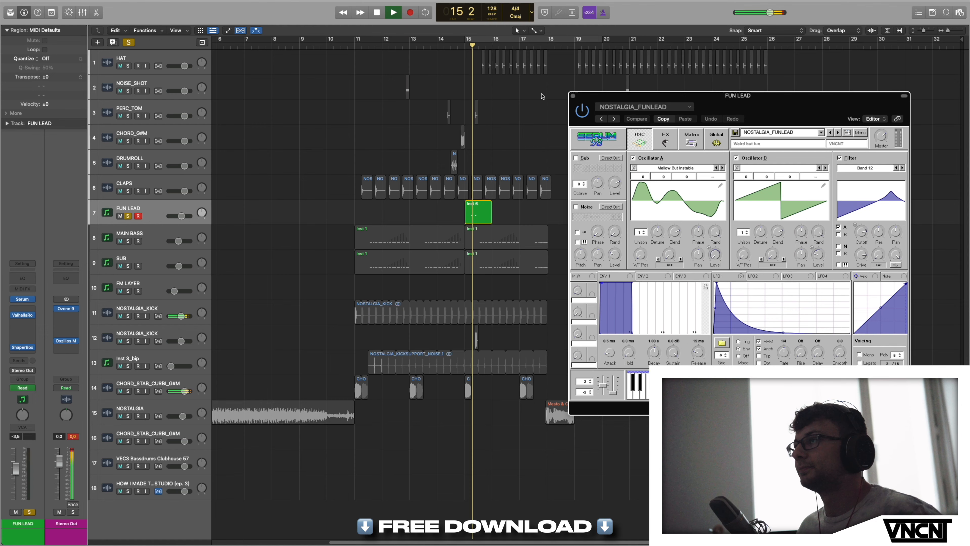
key(s)
key(comma)
key(v)
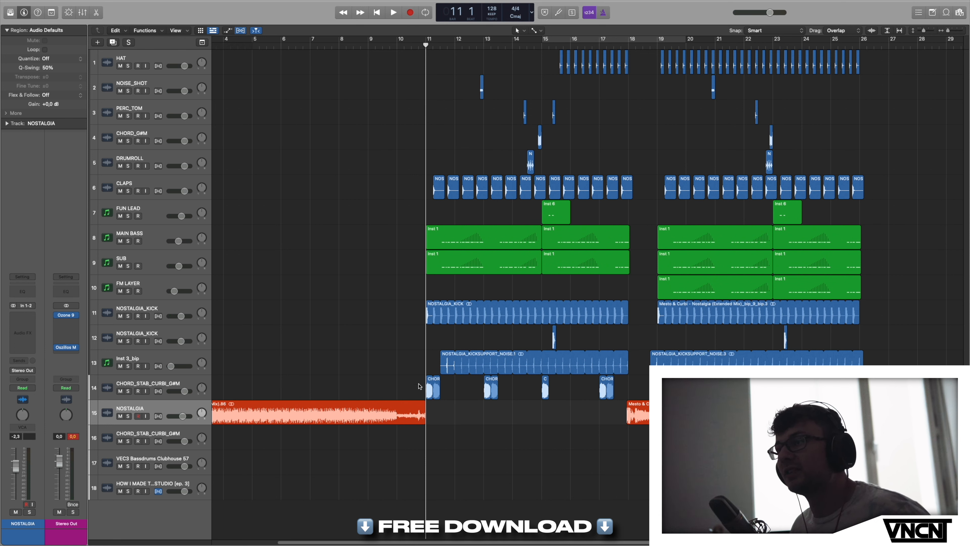
- Temporarily extend the NOSTALGIA reference region past bar 12 to play it soloed from bar 11
drag(424, 414, 476, 415)
key(s)
key(space)
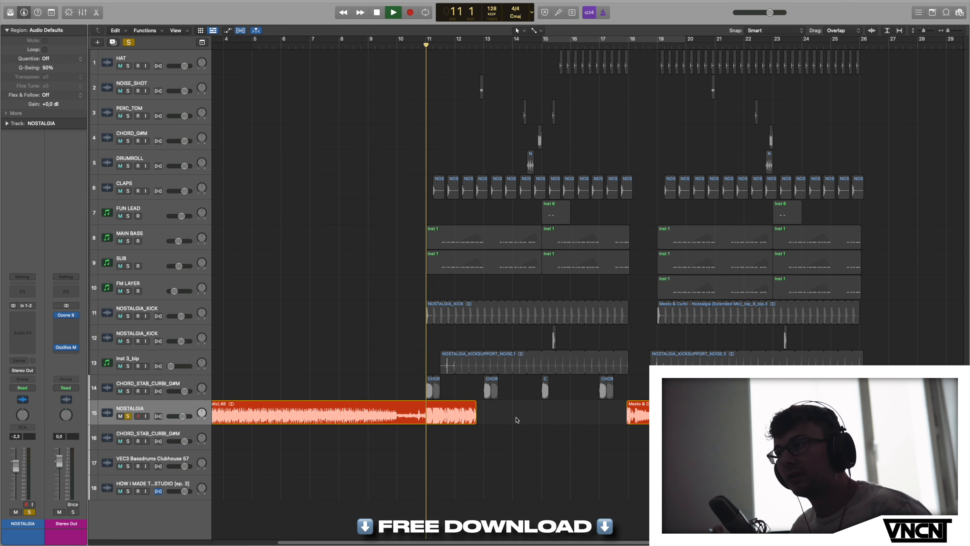
key(space)
key(super+z)
key(s)
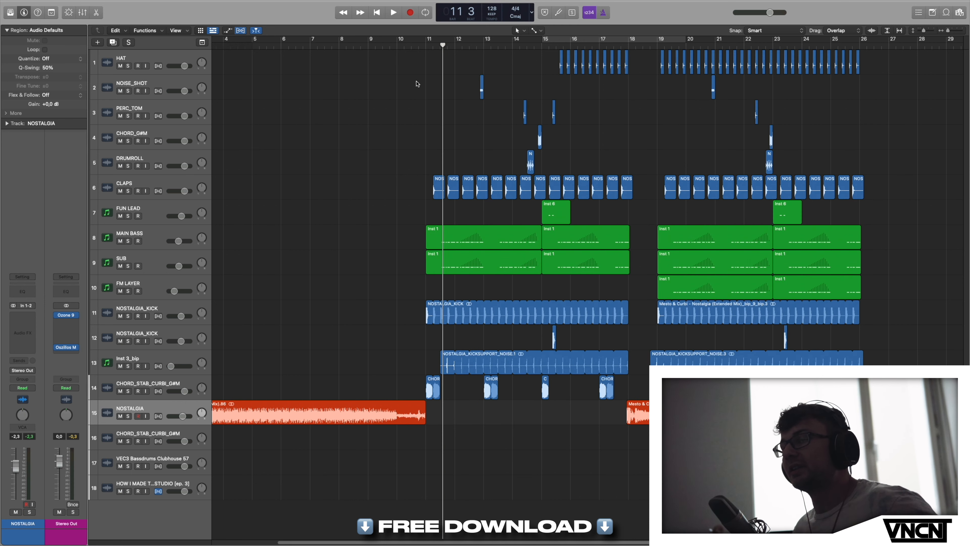
- Solo the main NOSTALGIA_KICK and HAT tracks, play from the middle of bar 15, and add the CLAPS
click(183, 305)
key(s)
click(153, 61)
key(s)
click(559, 44)
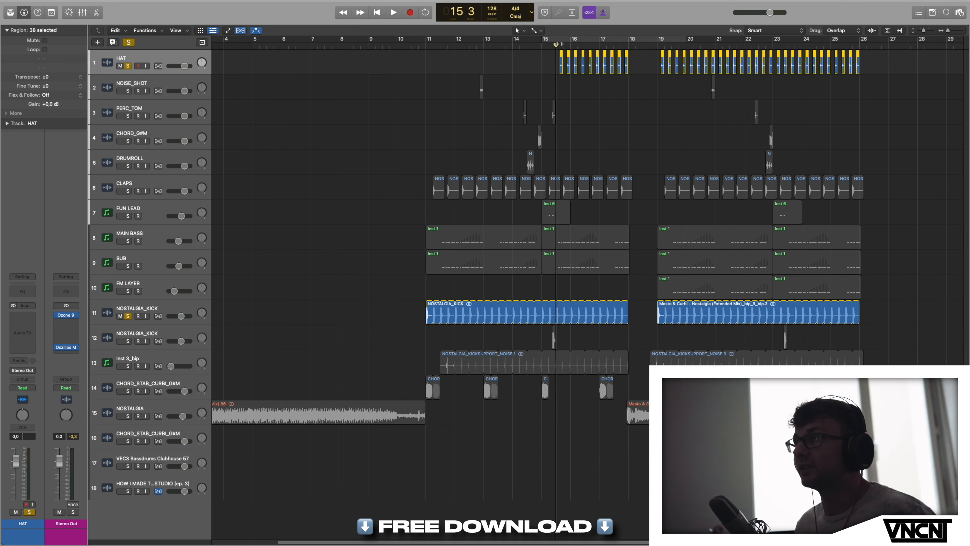
key(space)
click(166, 182)
key(s)
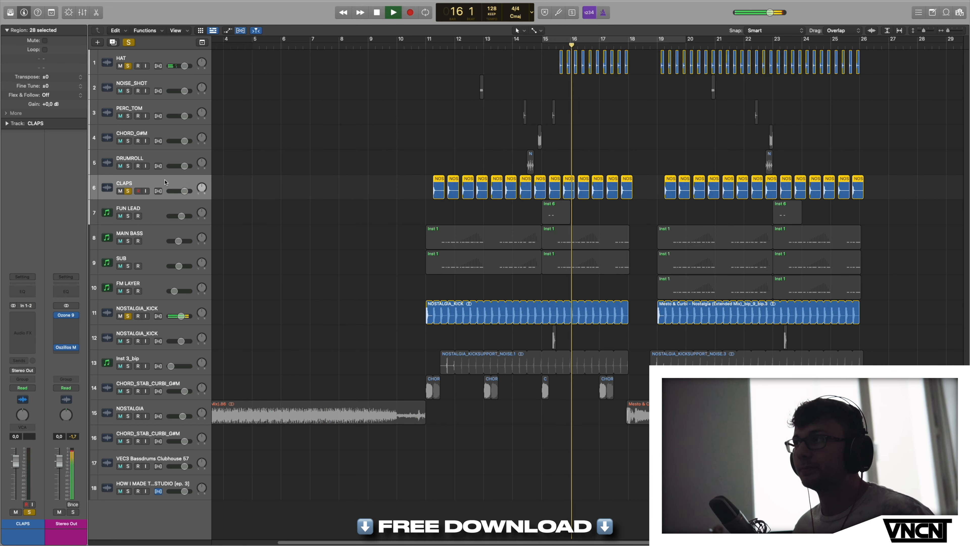
key(space)
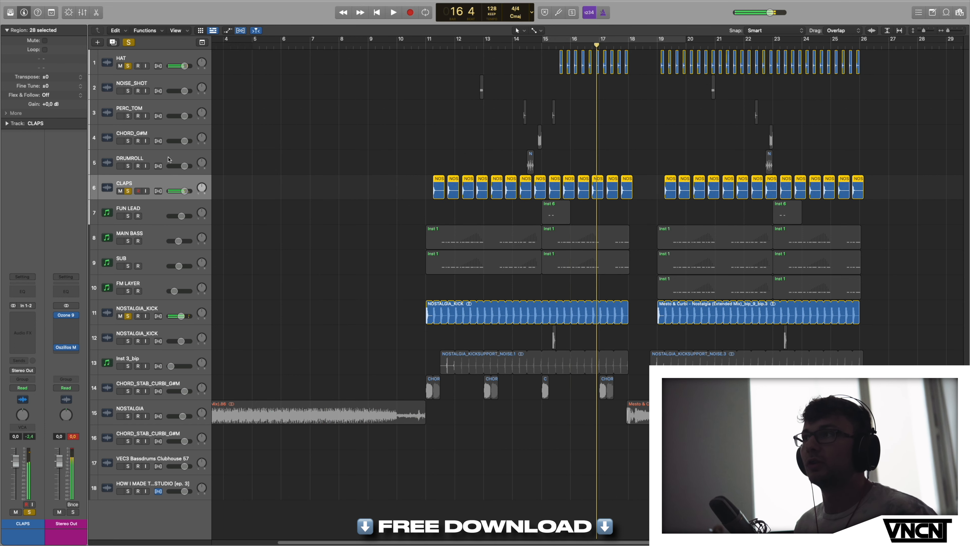
- Add the DRUMROLL and CHORD_G#M tracks to the soloed drums and play from the fill in bar 14
click(169, 159)
key(s)
click(527, 45)
key(space)
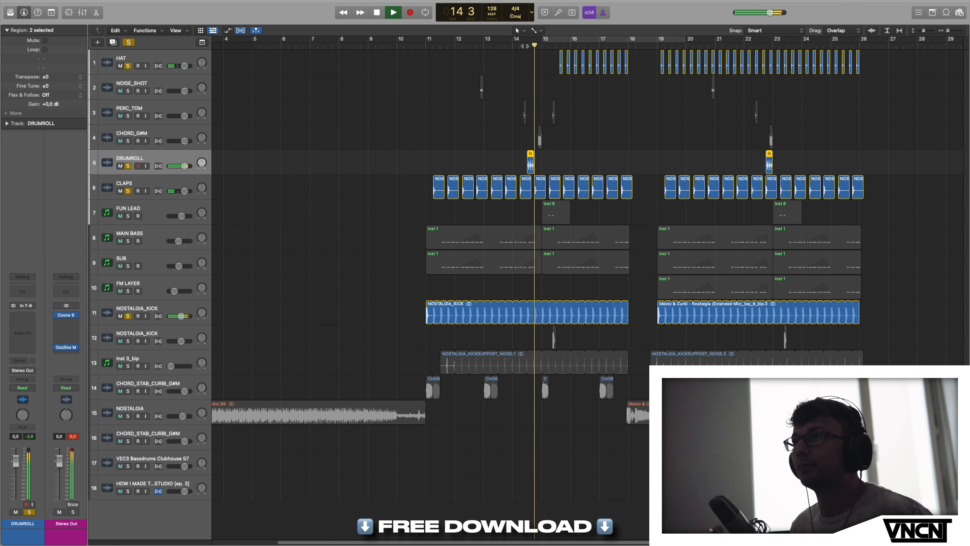
key(space)
key(Up)
key(s)
key(space)
- Add PERC_TOM to the solo group, play from bar 14, and add NOISE_SHOT with playback from bar 12
key(Up)
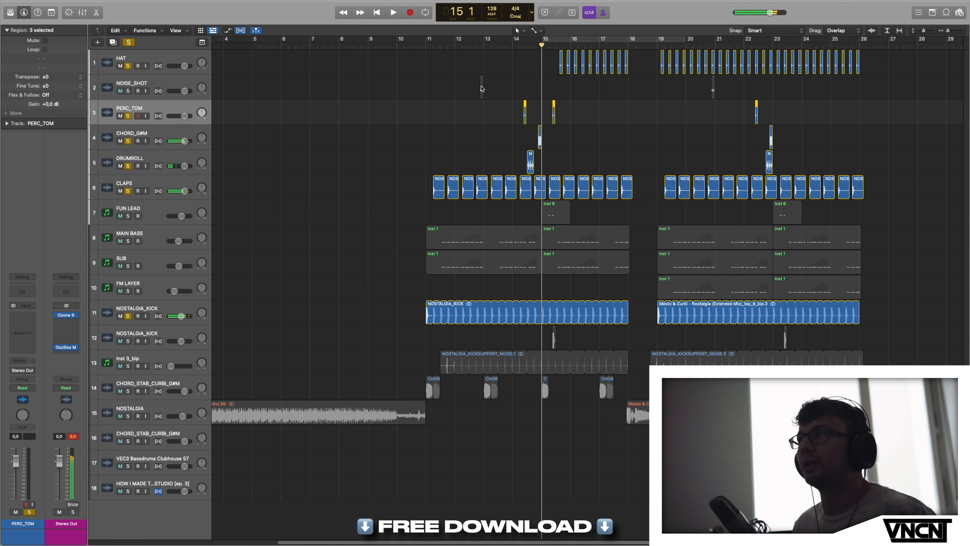
click(514, 42)
key(space)
key(space)
key(Up)
key(s)
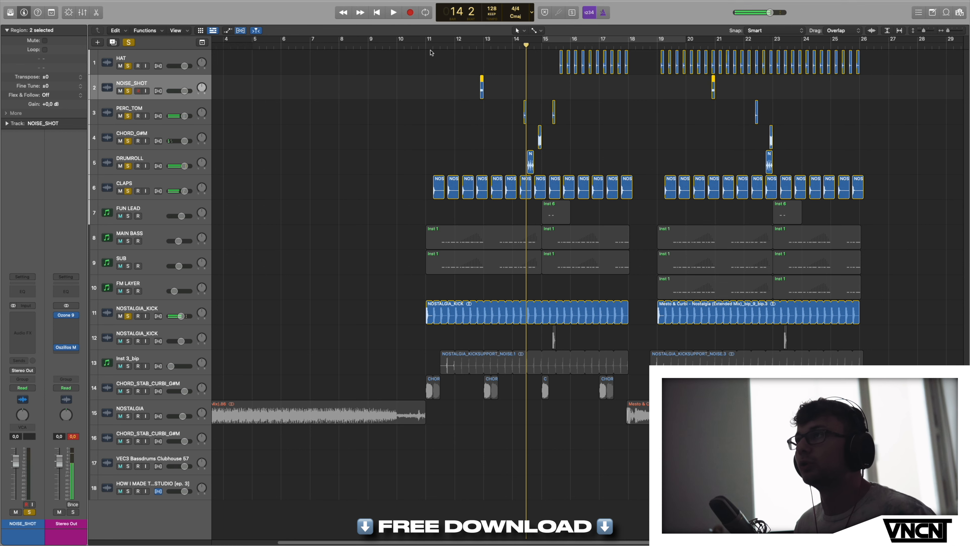
click(470, 45)
key(space)
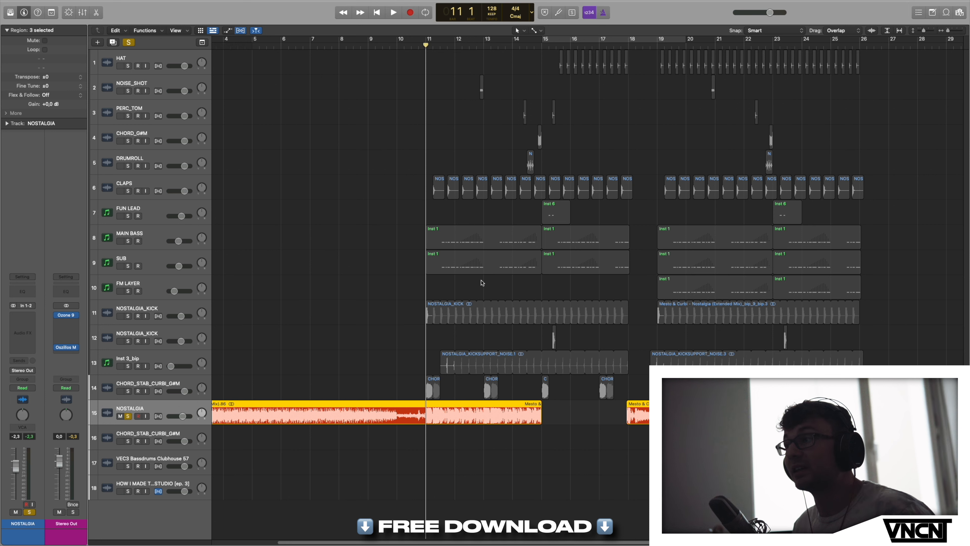
- Clear the region selection on the soloed NOSTALGIA reference track
click(567, 437)
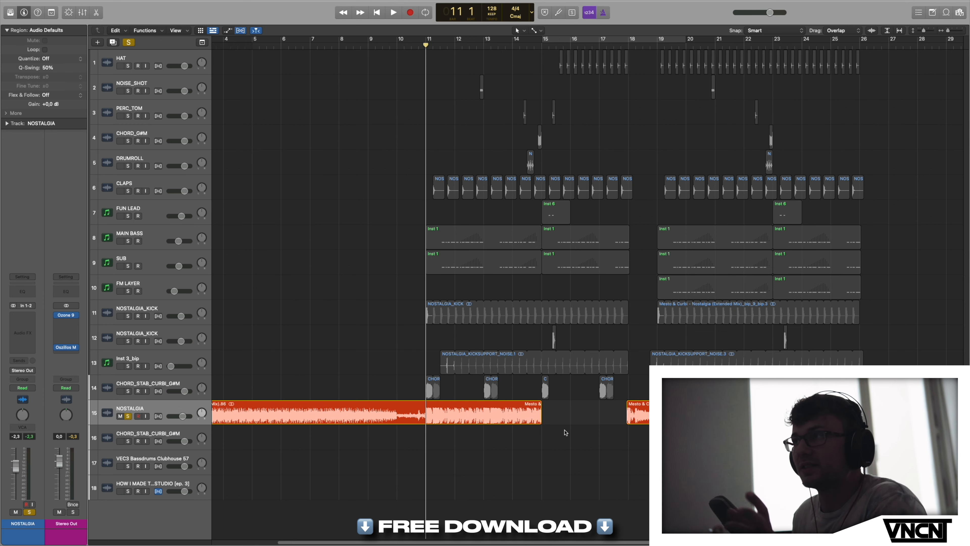